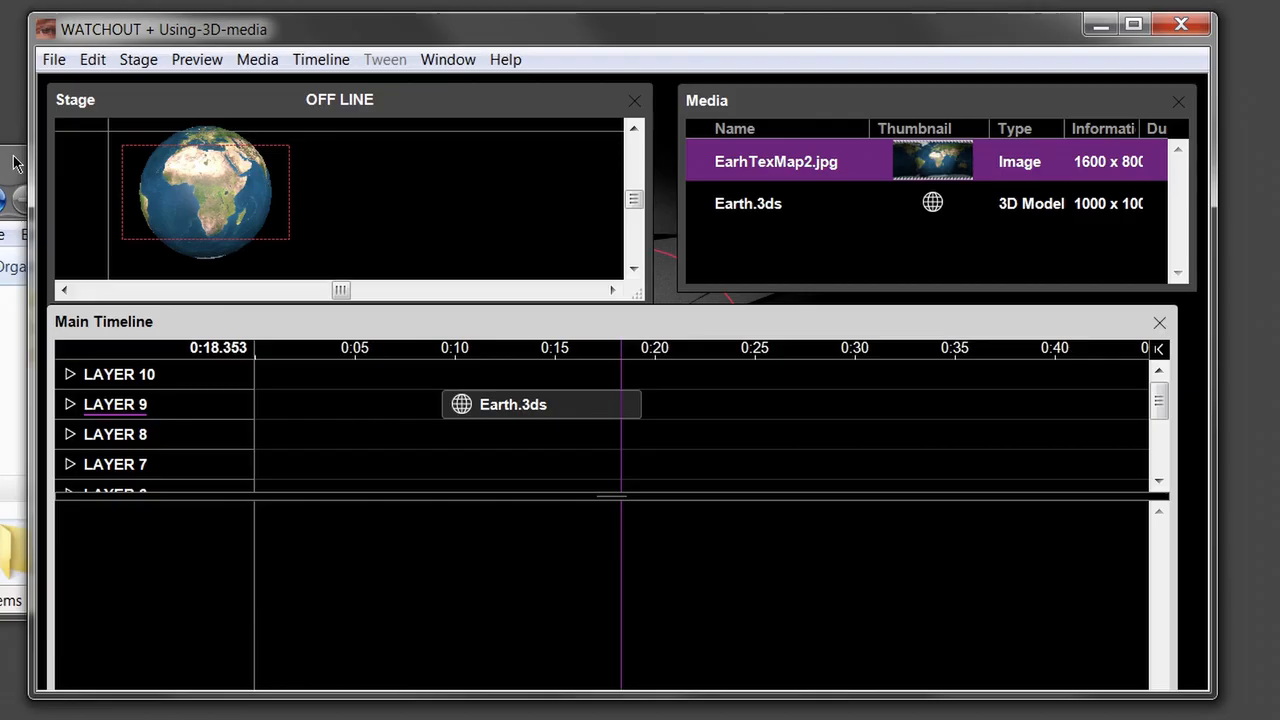
# Import the whole LogoSlab folder from the file manager into the show's media list
pyautogui.click(15, 163)
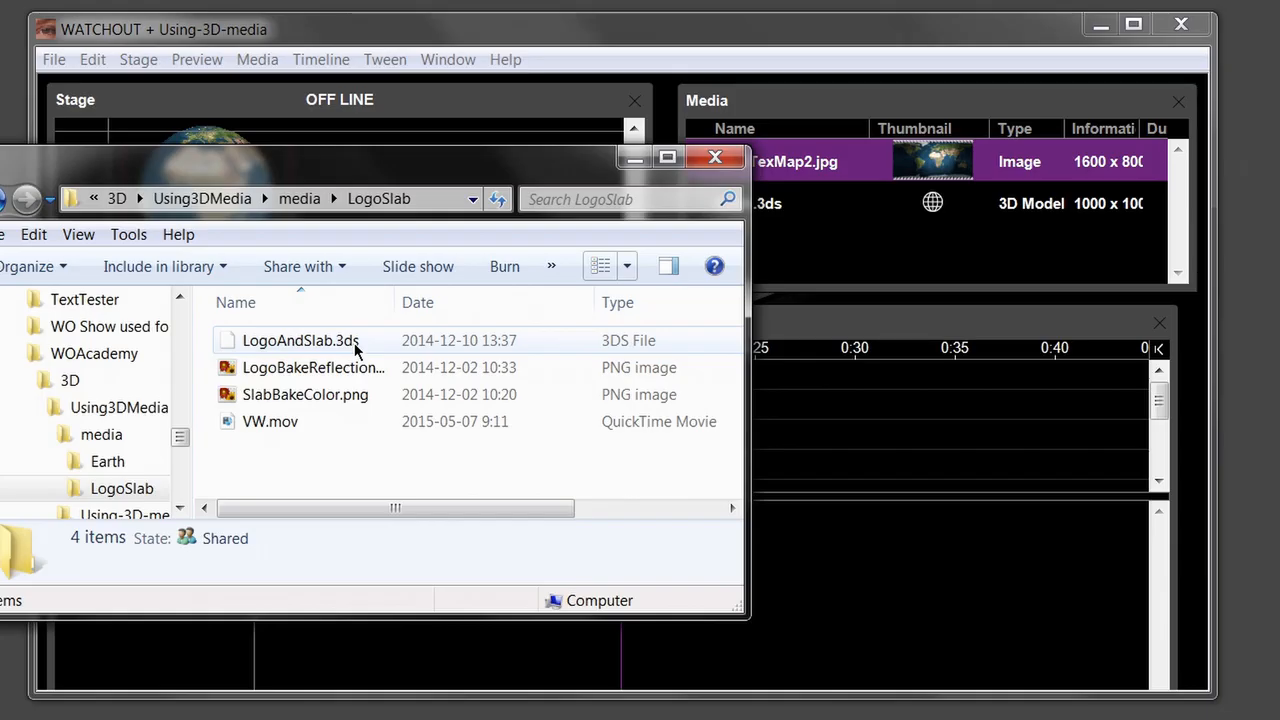
pyautogui.moveTo(399, 292); pyautogui.dragTo(416, 292)
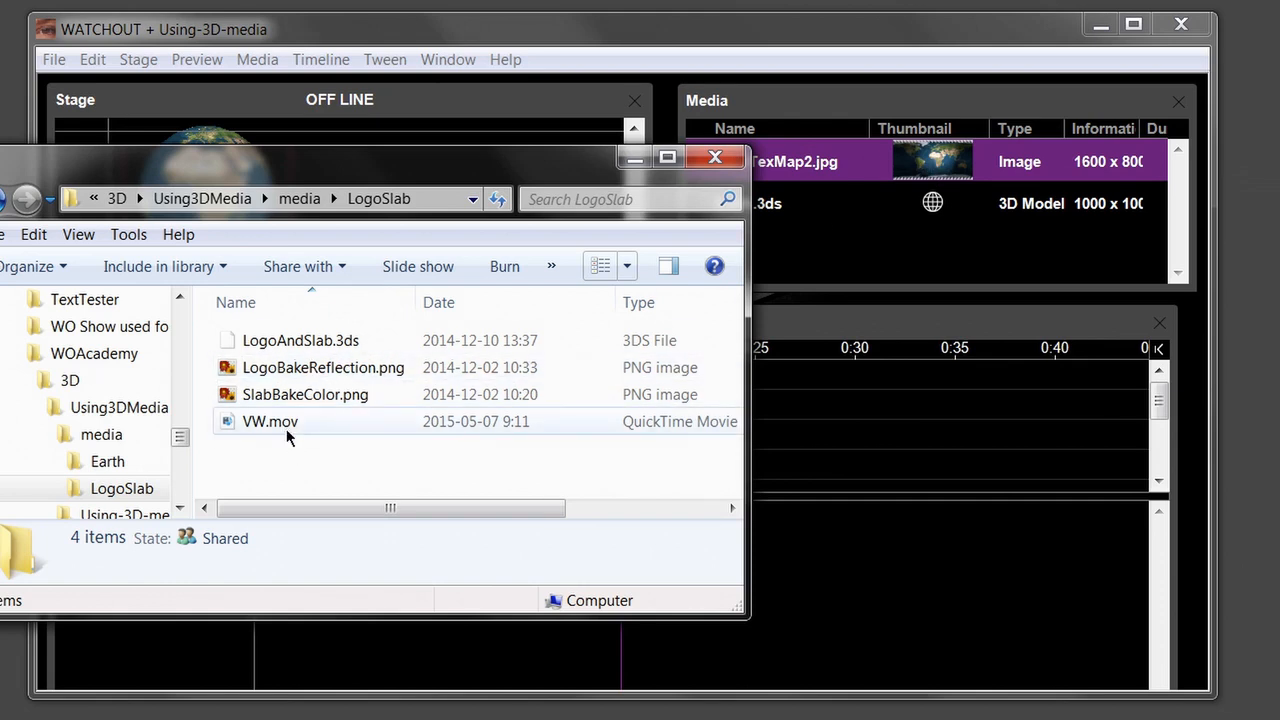
pyautogui.moveTo(286, 431)
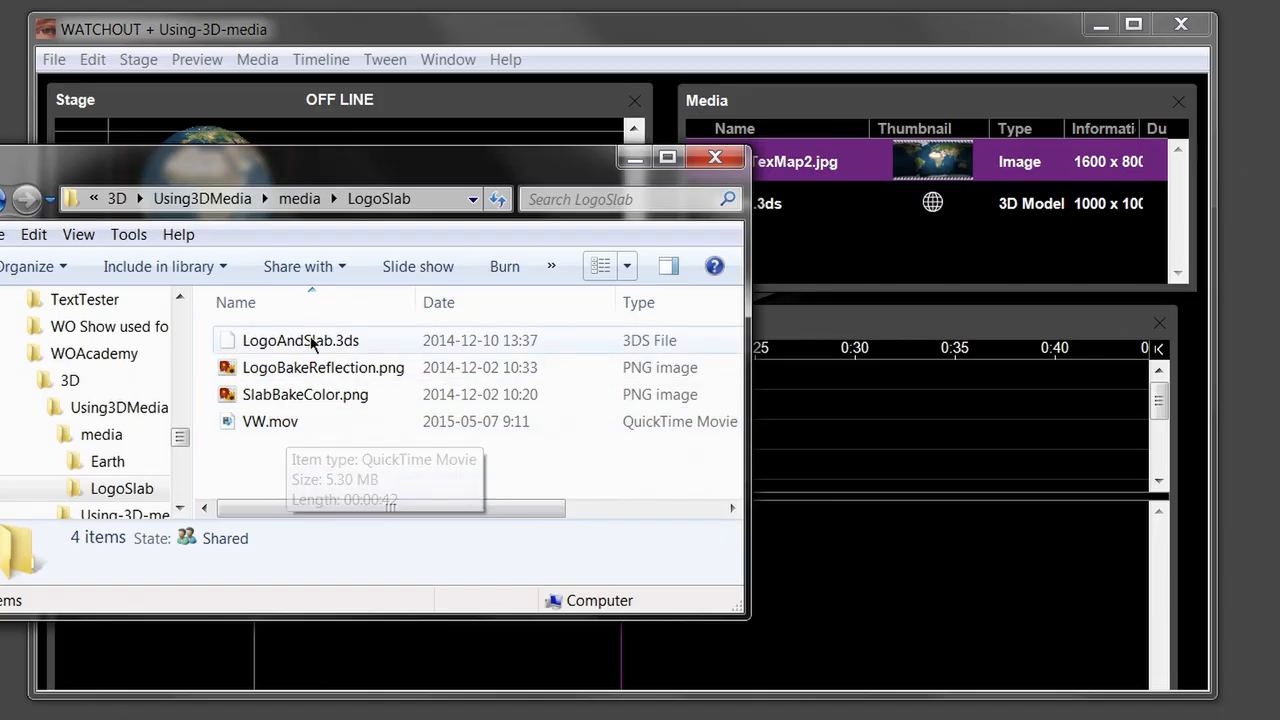
pyautogui.moveTo(303, 346)
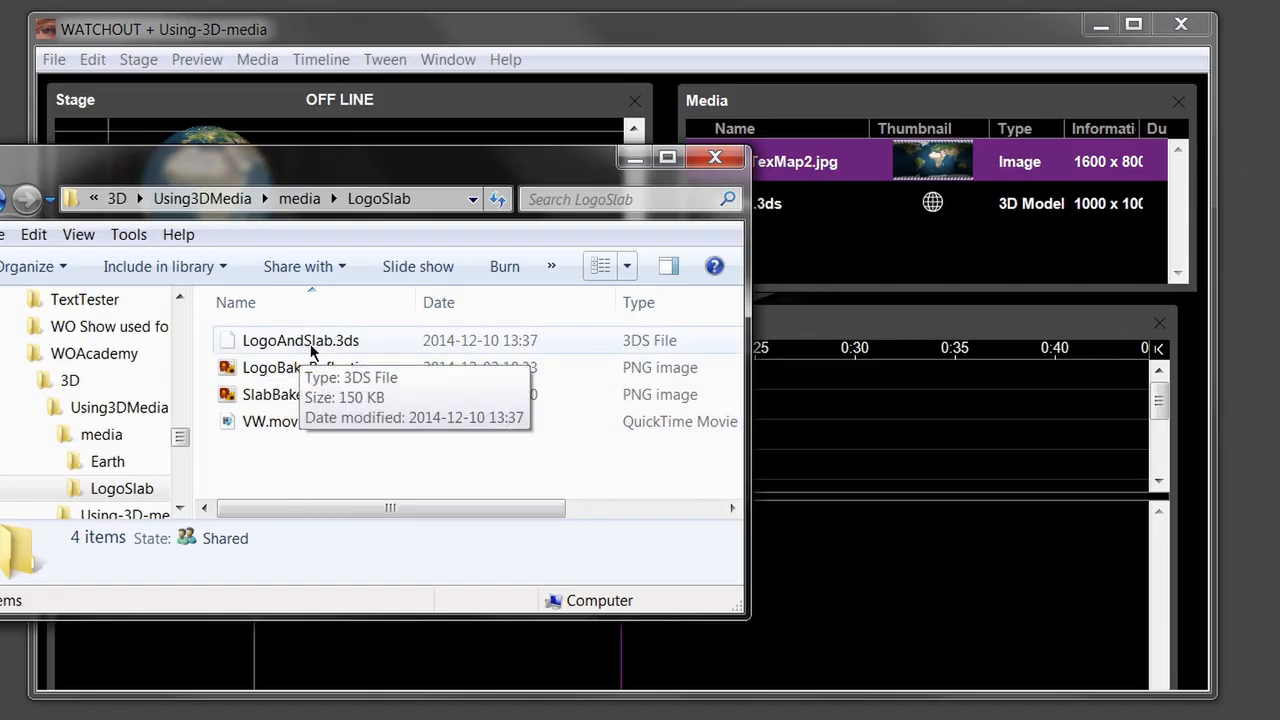
pyautogui.moveTo(112, 500); pyautogui.dragTo(830, 240)
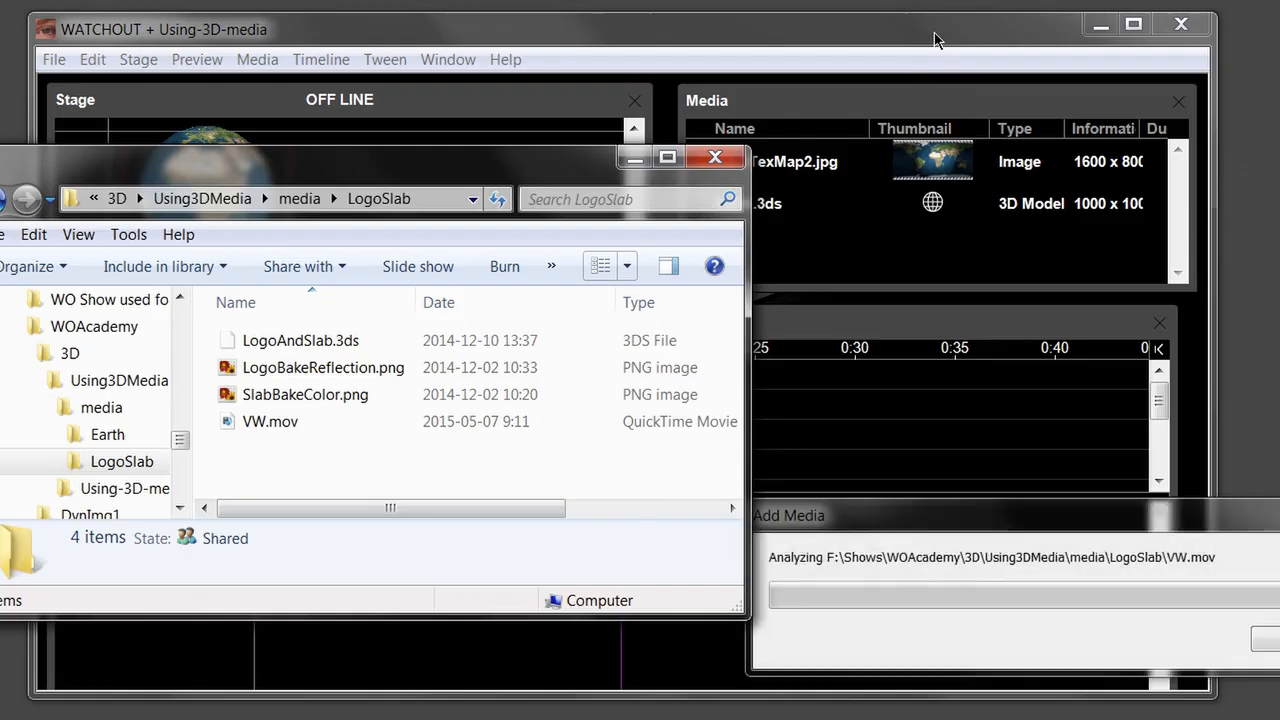
pyautogui.click(979, 507)
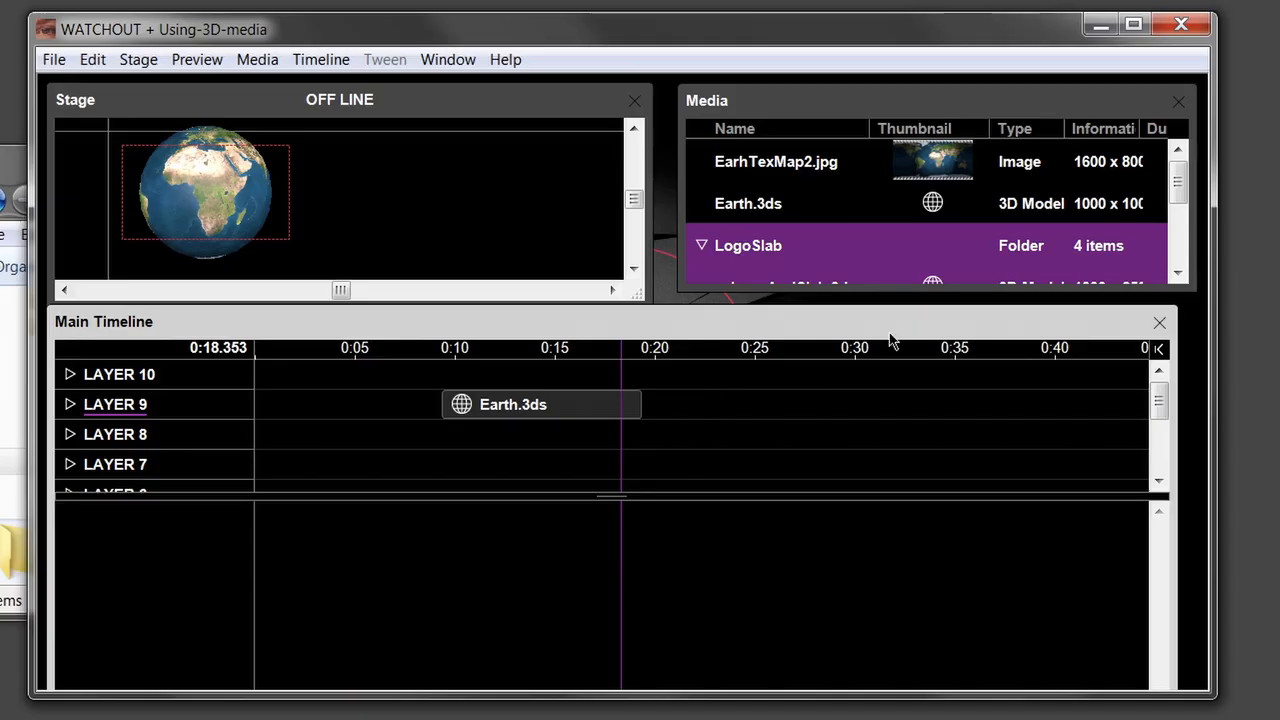
# Place LogoAndSlab.3ds on Layer 9 at about 0:24.6 and center it within the display area on the stage
pyautogui.moveTo(1180, 198); pyautogui.dragTo(1176, 221)
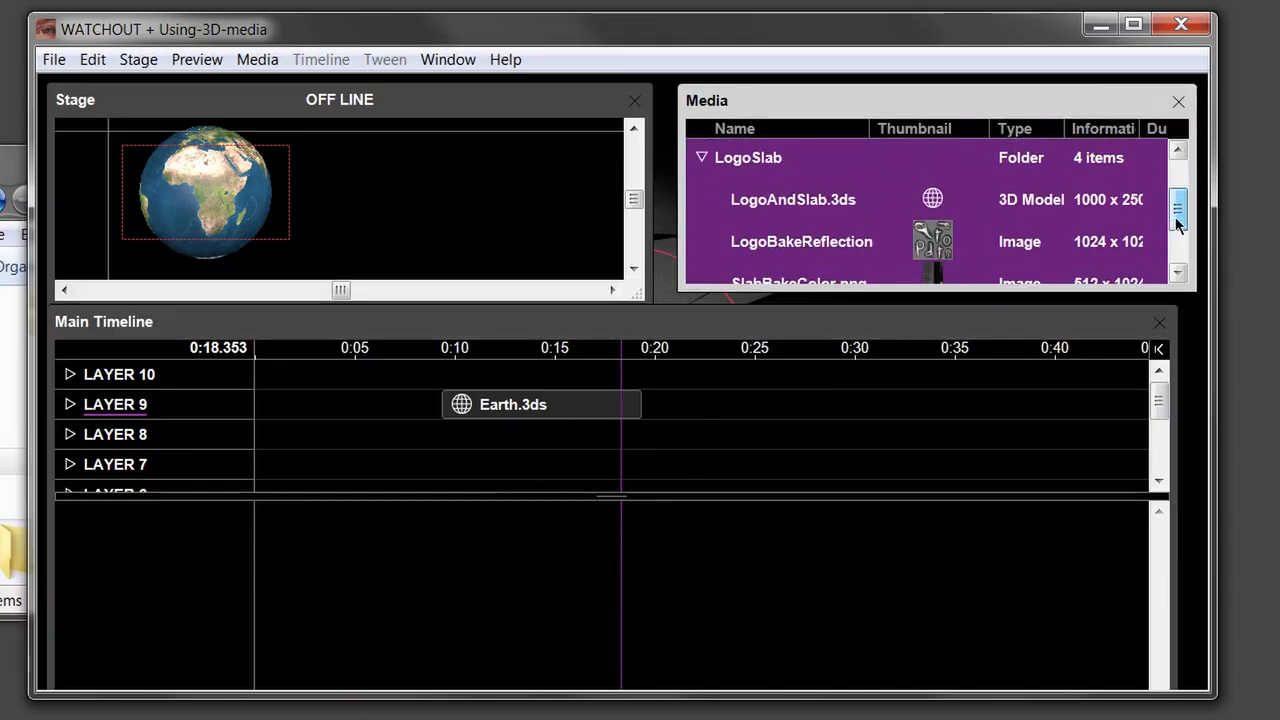
pyautogui.click(830, 200)
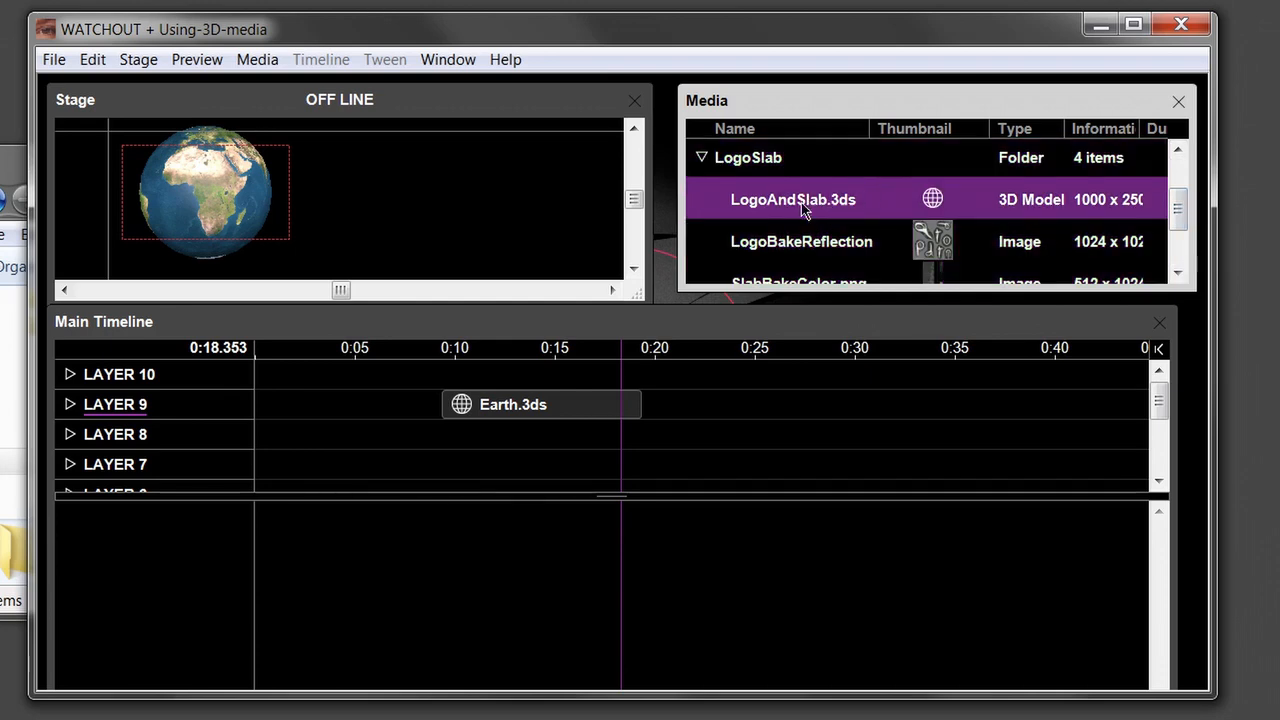
pyautogui.moveTo(801, 205); pyautogui.dragTo(750, 408)
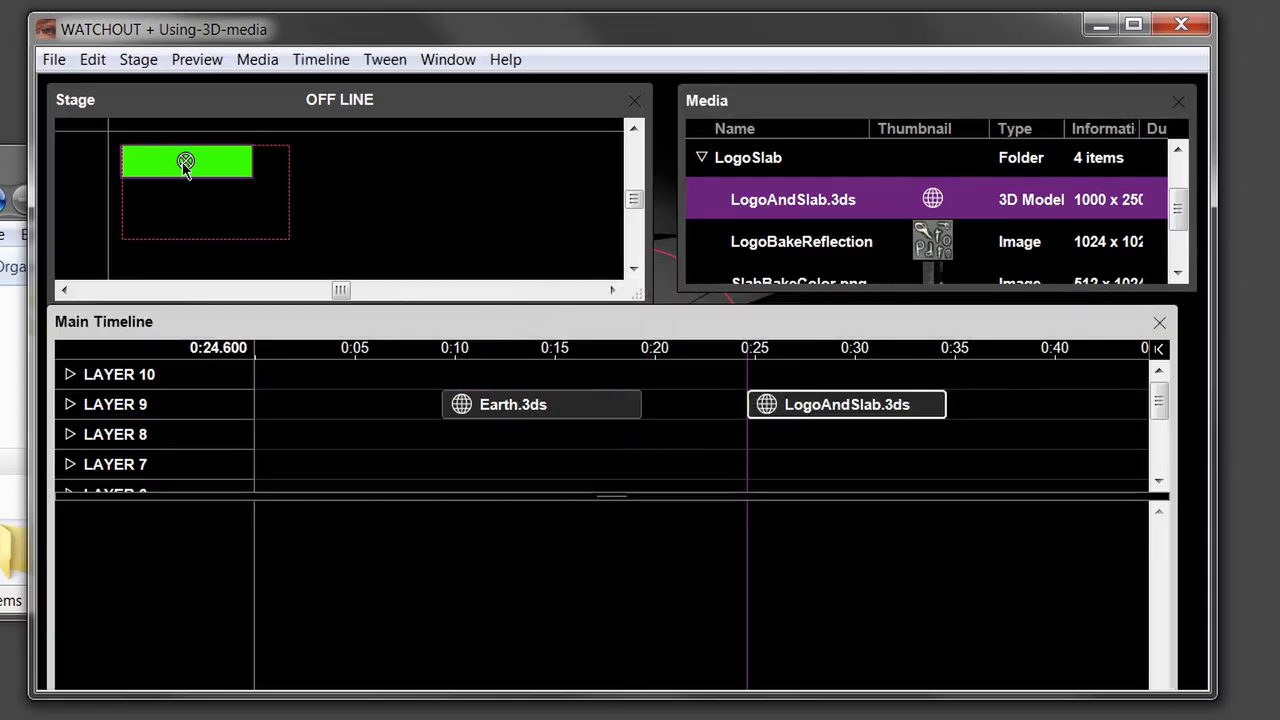
pyautogui.moveTo(185, 168); pyautogui.dragTo(211, 201)
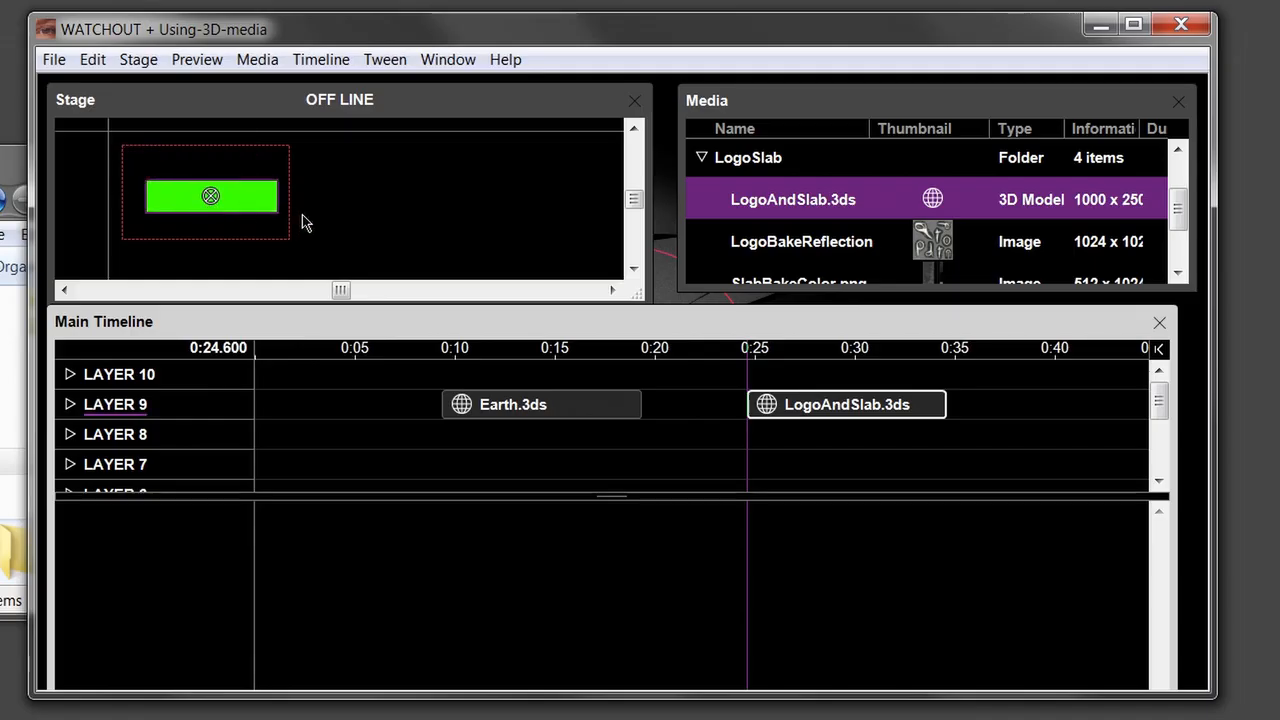
# Add a Rotation Y tween to the LogoAndSlab.3ds cue and turn the model to about 172.5° so the logo faces forward
pyautogui.click(395, 60)
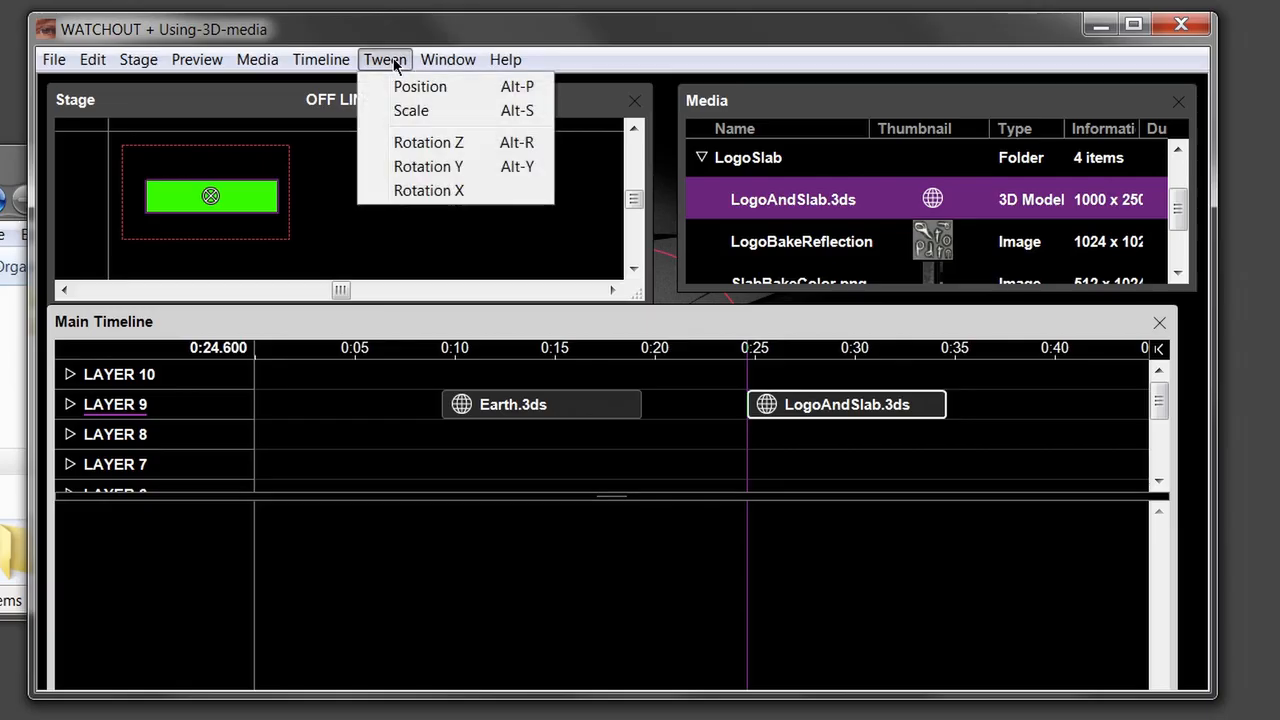
pyautogui.click(419, 167)
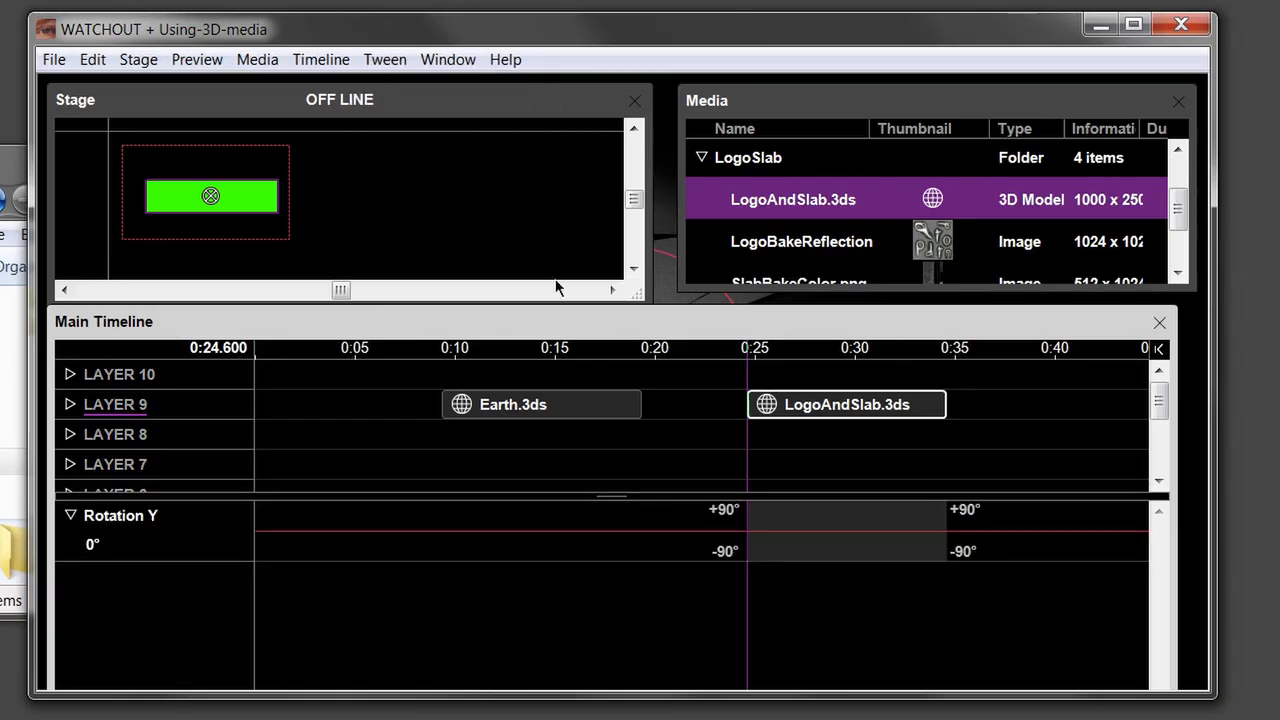
pyautogui.click(768, 528)
pyautogui.moveTo(768, 528); pyautogui.dragTo(778, 484)
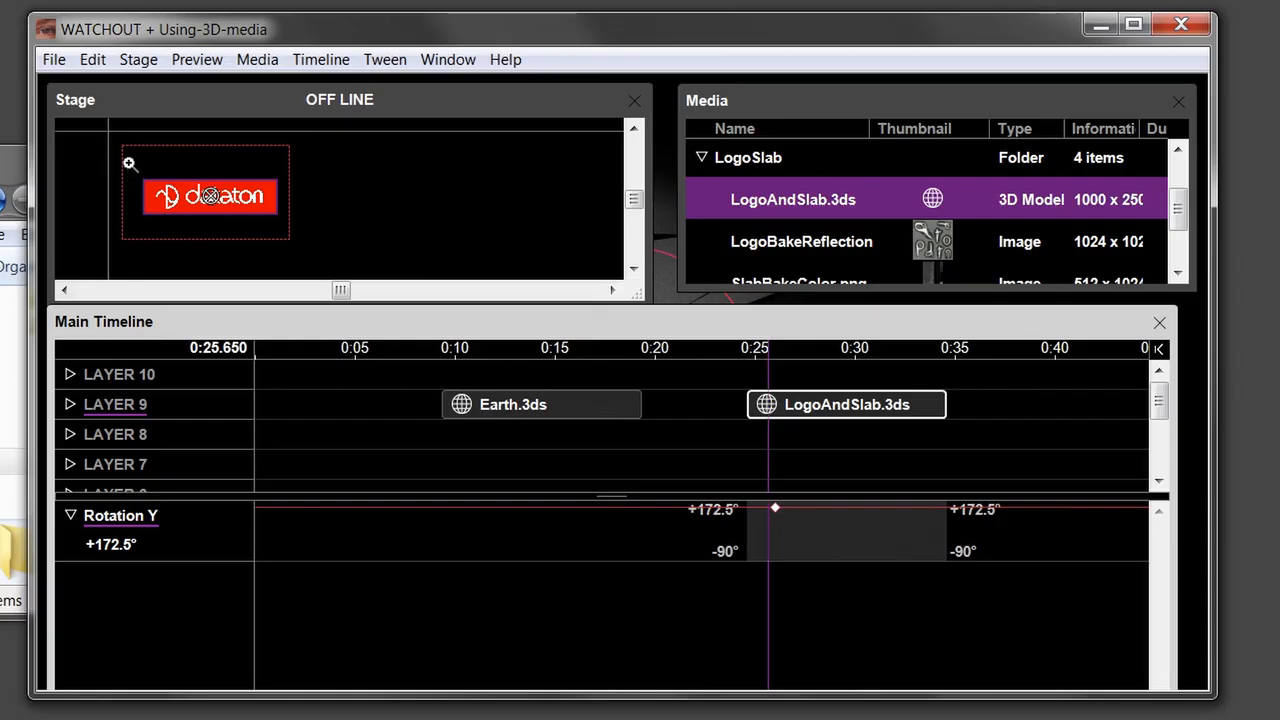
pyautogui.moveTo(128, 166); pyautogui.dragTo(305, 229)
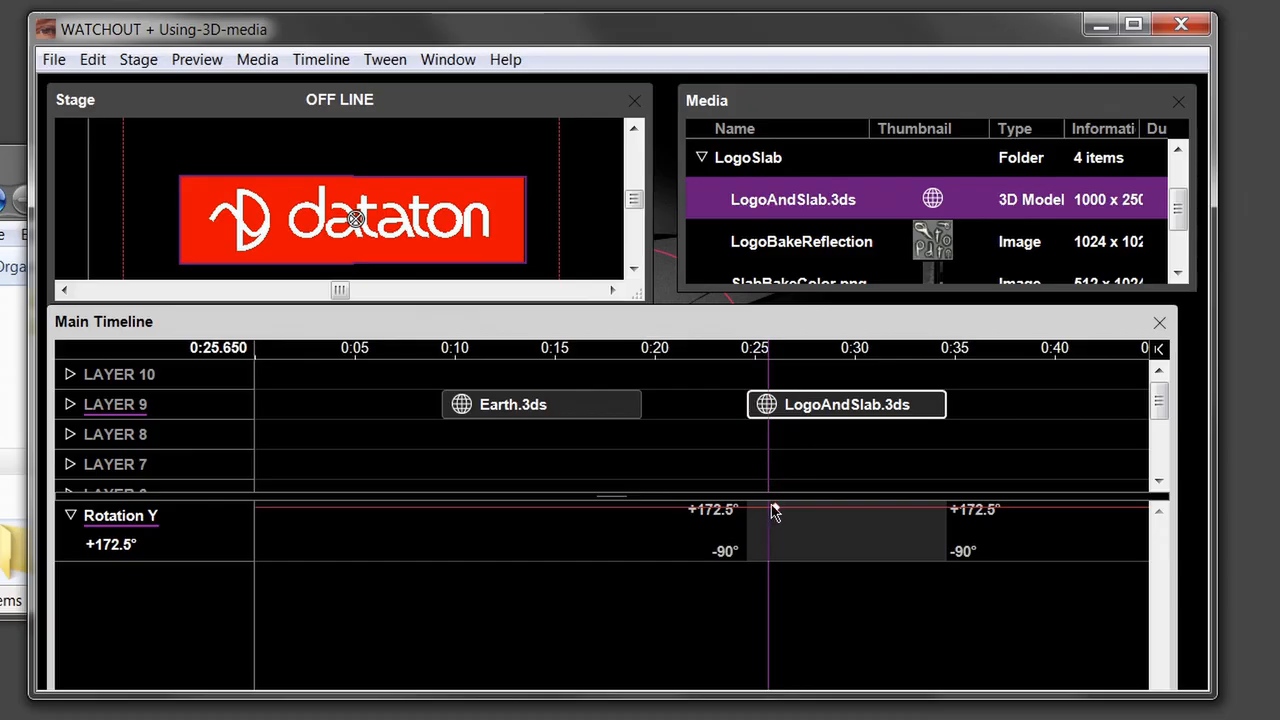
pyautogui.moveTo(774, 508)
pyautogui.mouseDown()
pyautogui.moveTo(786, 534)
pyautogui.moveTo(781, 500)
pyautogui.moveTo(792, 534)
pyautogui.moveTo(786, 509)
pyautogui.mouseUp()
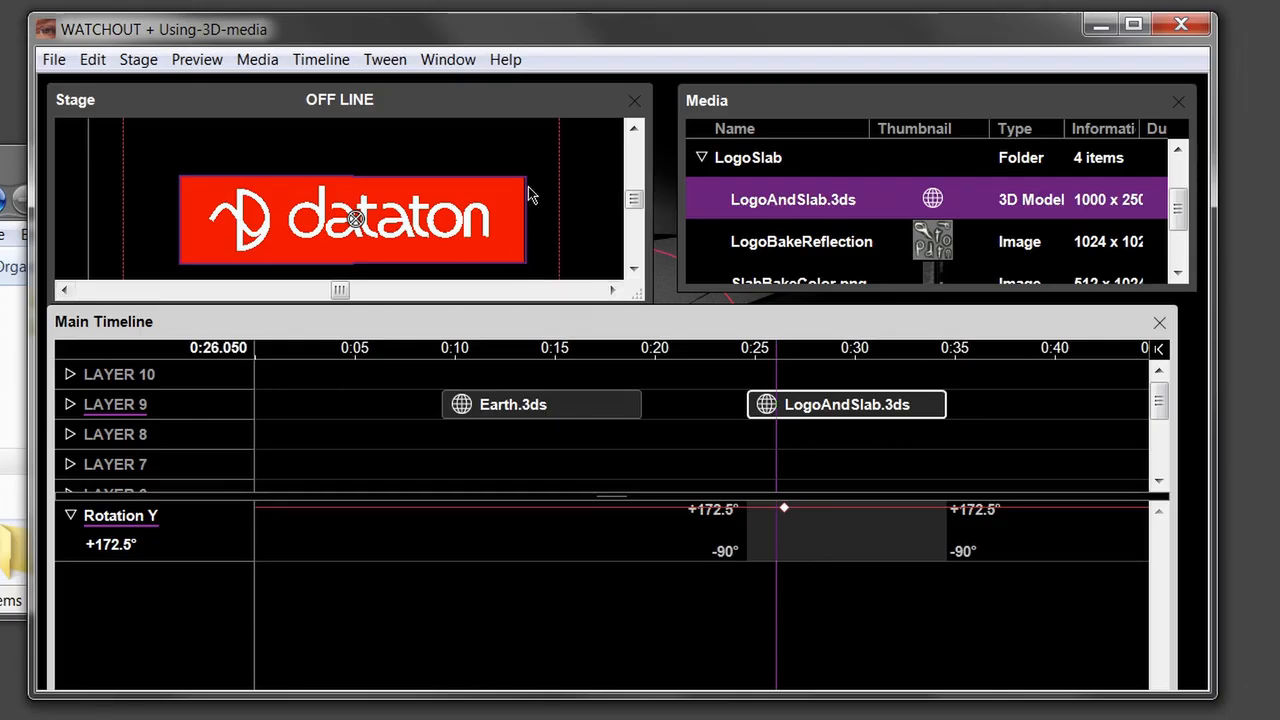
# Check the resolution in Display 1's settings
pyautogui.keyDown('ctrl'); pyautogui.keyDown('shift'); pyautogui.click(375, 193); pyautogui.keyUp('shift'); pyautogui.keyUp('ctrl')
pyautogui.keyDown('ctrl'); pyautogui.keyDown('shift'); pyautogui.click(408, 189); pyautogui.keyUp('shift'); pyautogui.keyUp('ctrl')
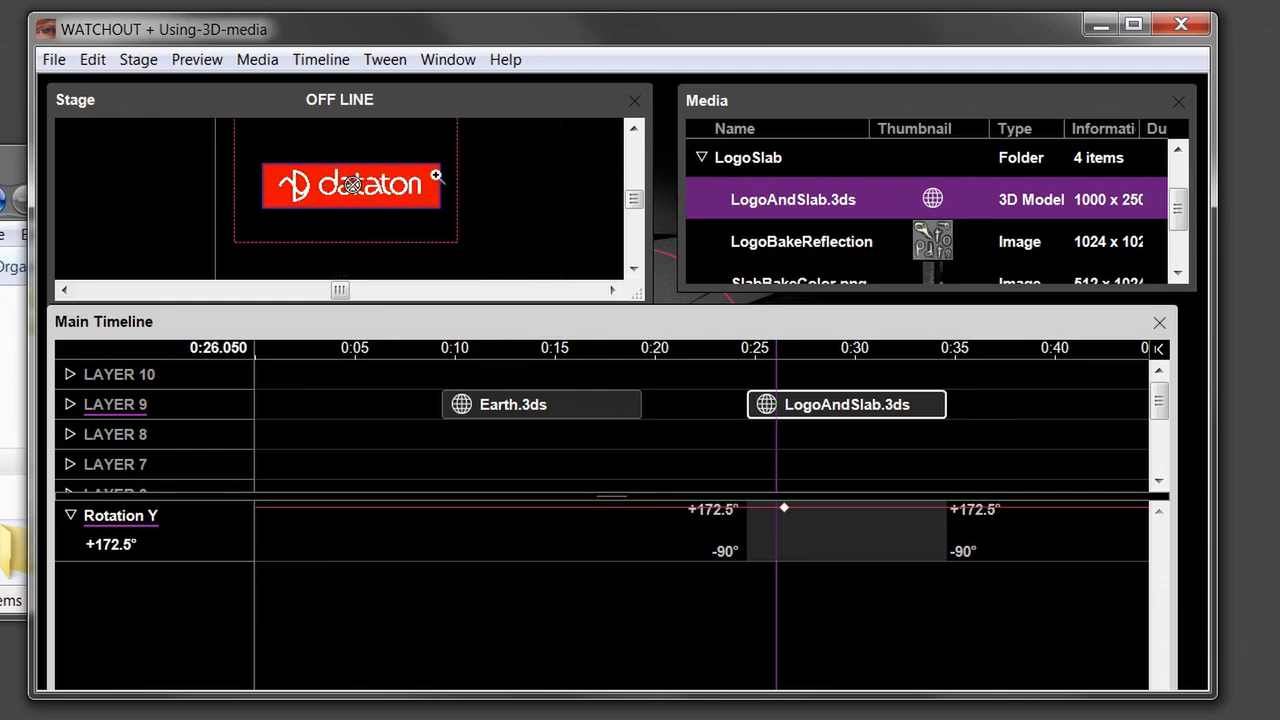
pyautogui.moveTo(436, 176); pyautogui.dragTo(379, 197)
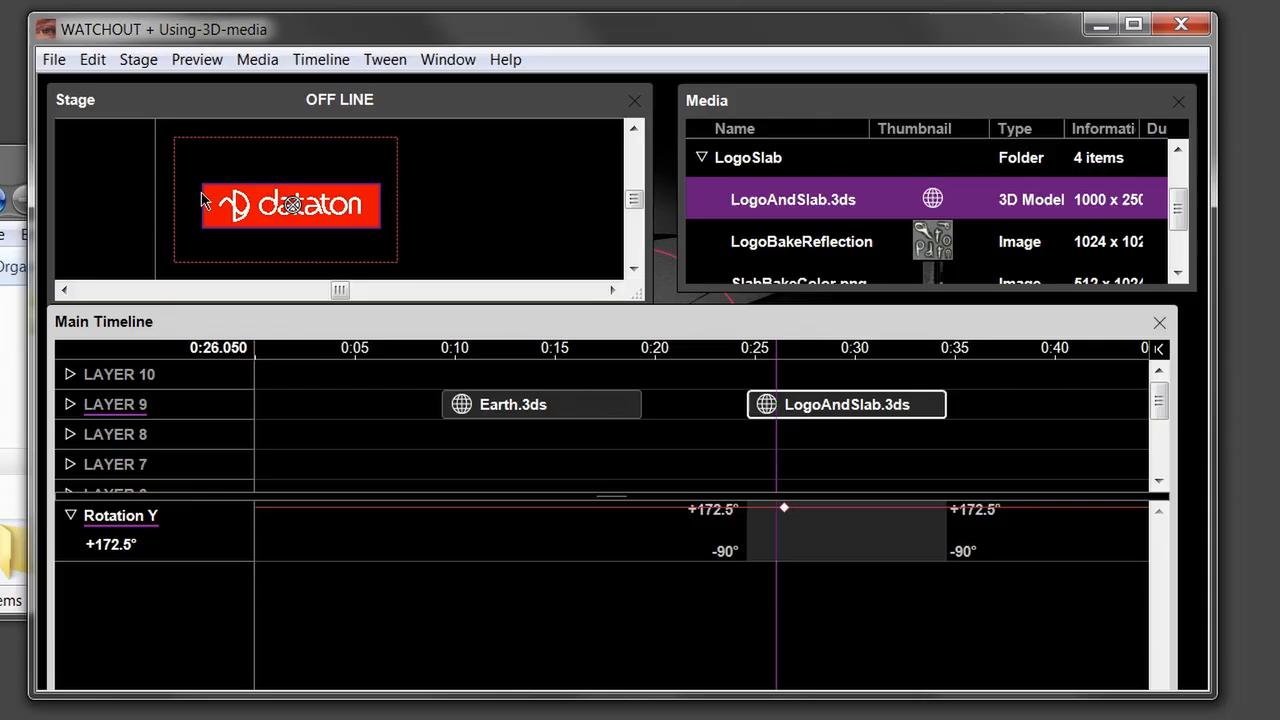
pyautogui.doubleClick(359, 151)
pyautogui.moveTo(881, 347); pyautogui.dragTo(685, 208)
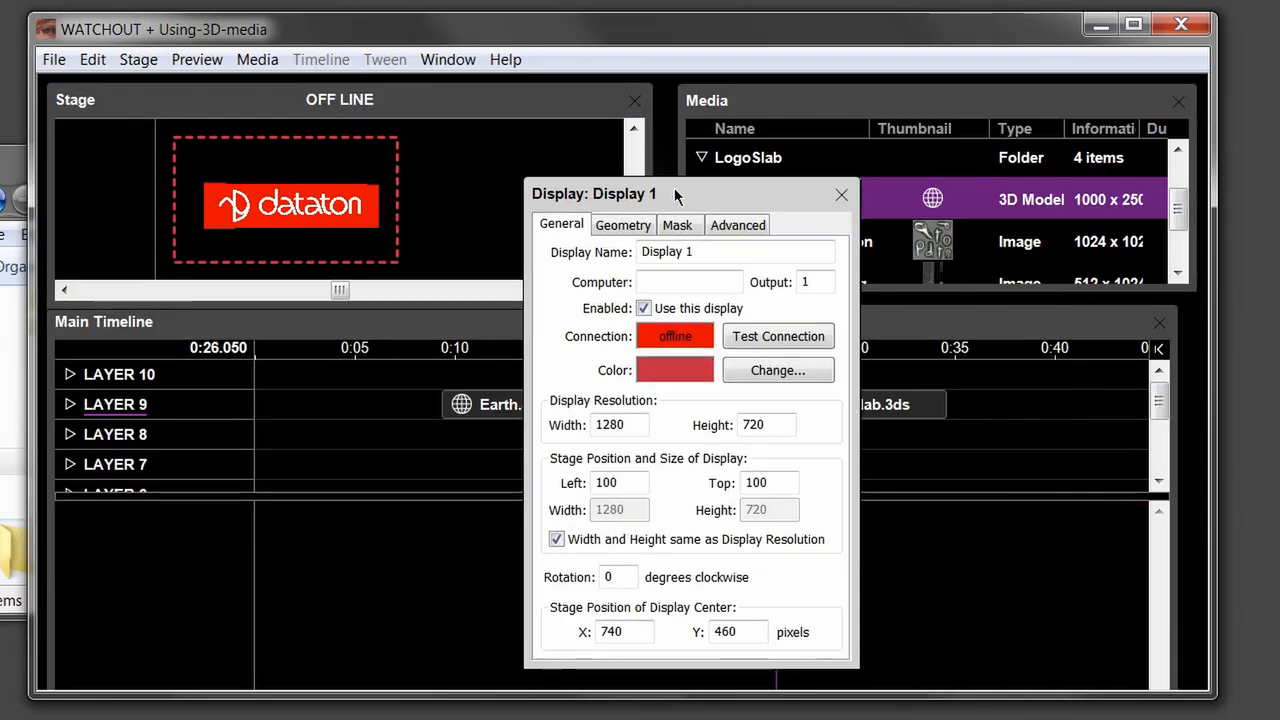
pyautogui.click(839, 194)
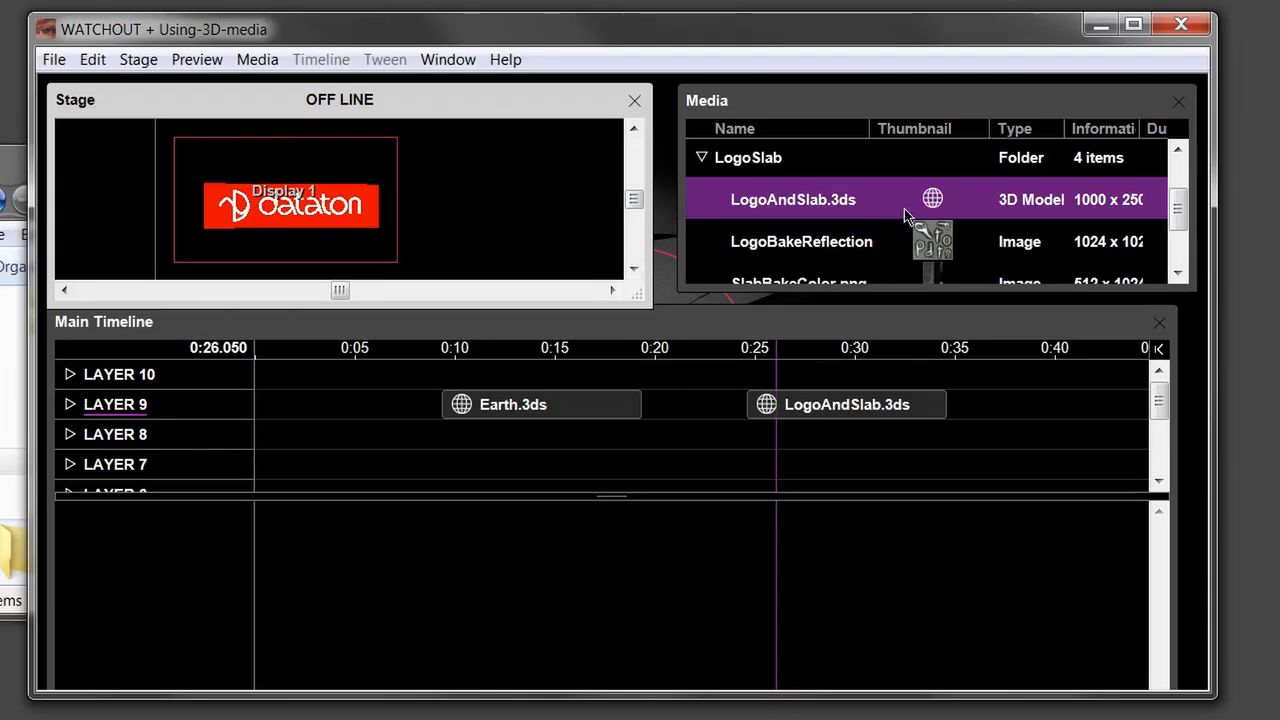
# Try a Scale To Size value of 1280 px for the LogoAndSlab.3ds model and discard the dialog
pyautogui.click(820, 106)
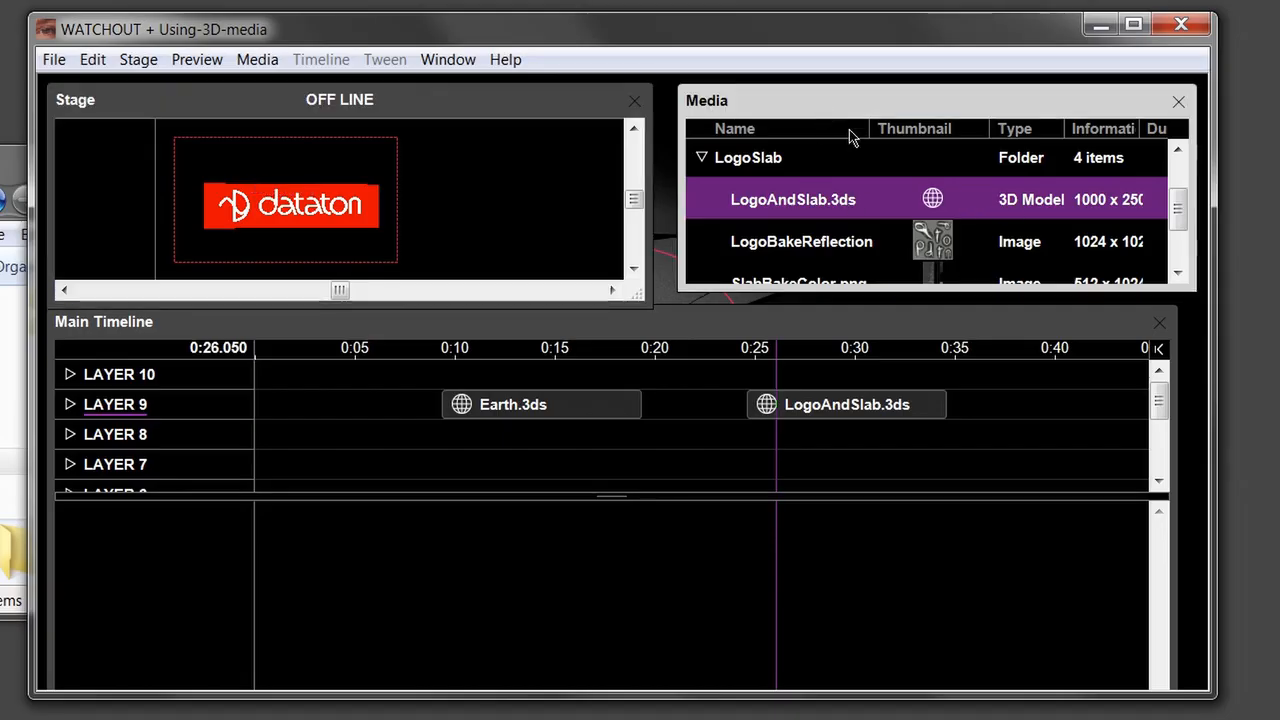
pyautogui.doubleClick(818, 200)
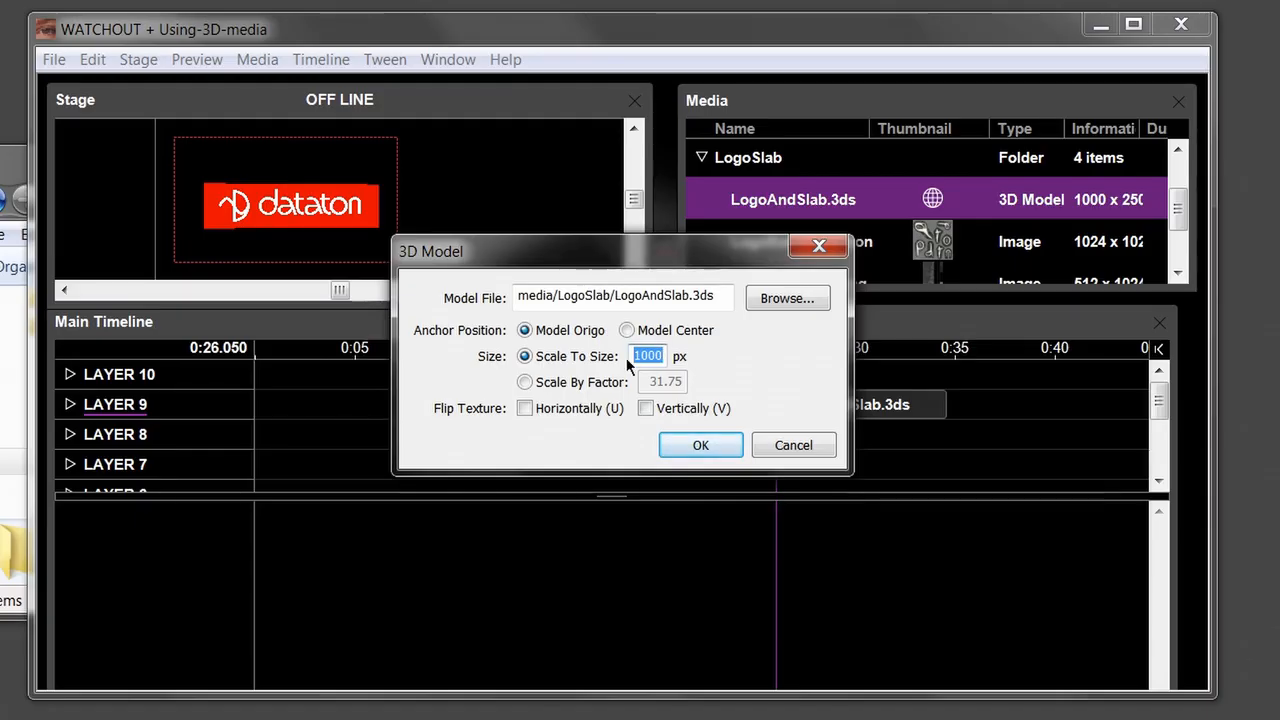
pyautogui.write('1280')
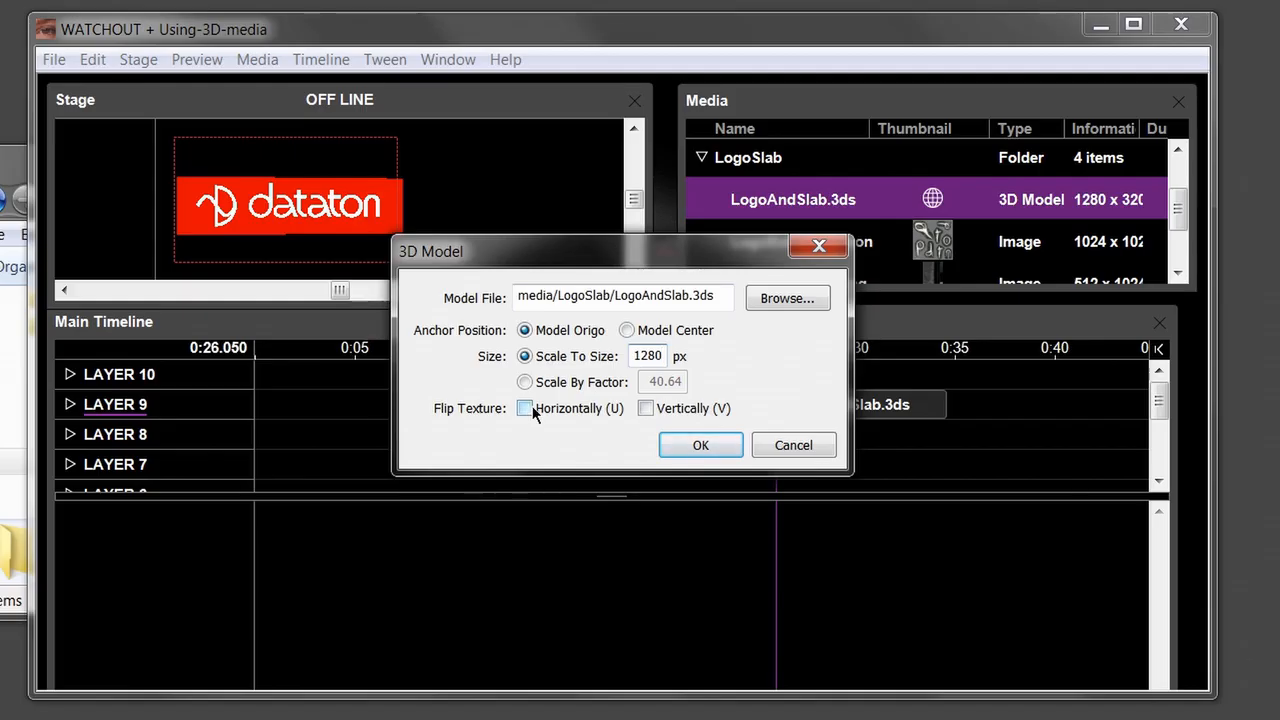
pyautogui.click(797, 447)
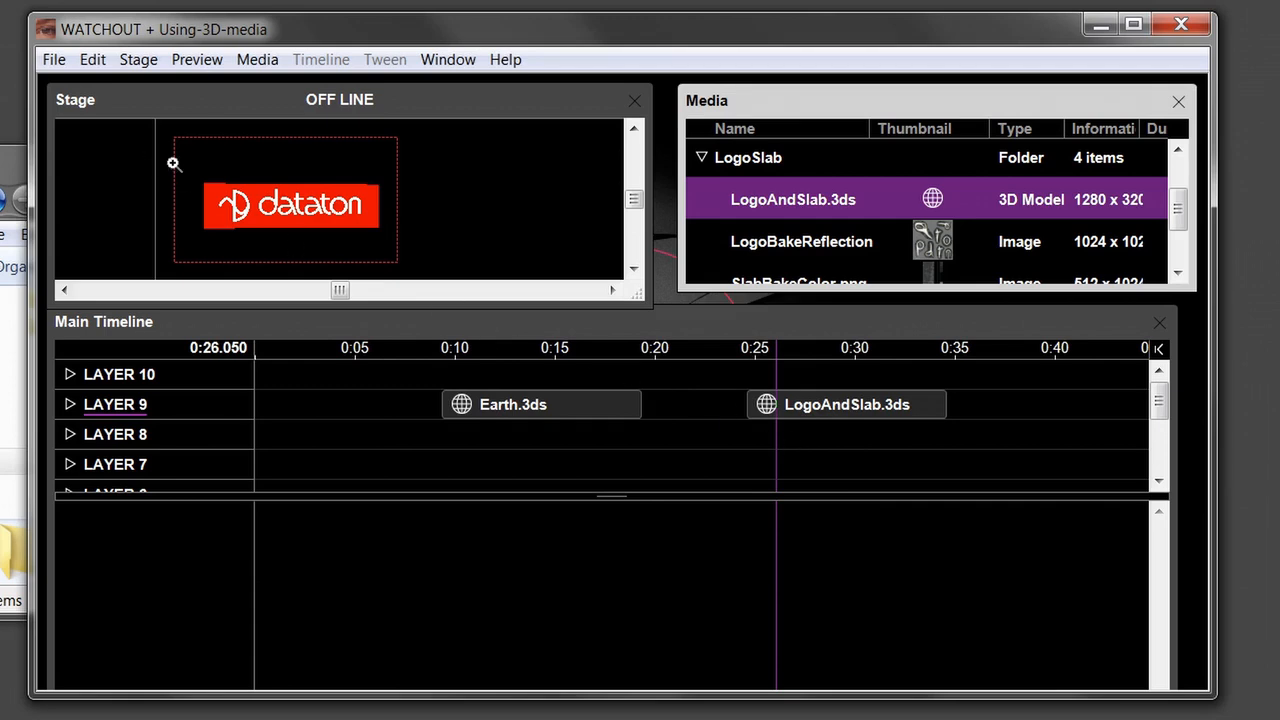
# Set the LogoAndSlab.3ds cue's Rotation Y to about 156° to turn the logo slightly sideways
pyautogui.moveTo(164, 160); pyautogui.dragTo(452, 239)
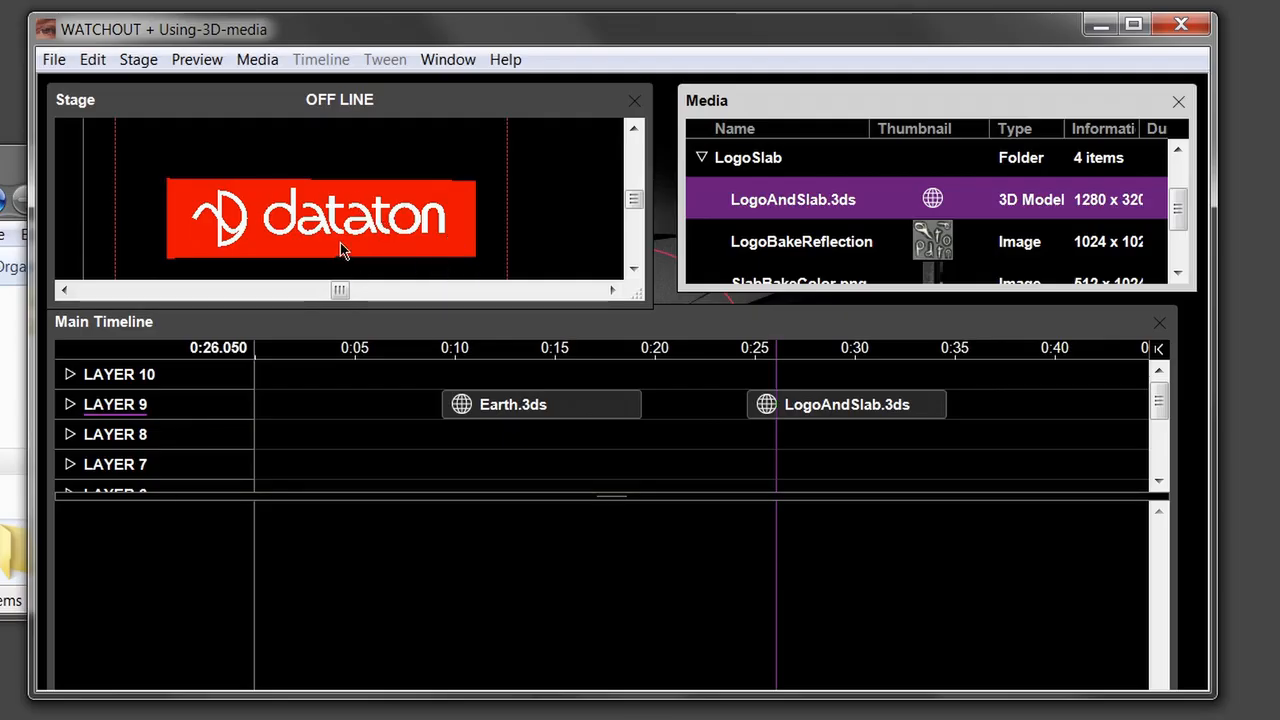
pyautogui.click(822, 412)
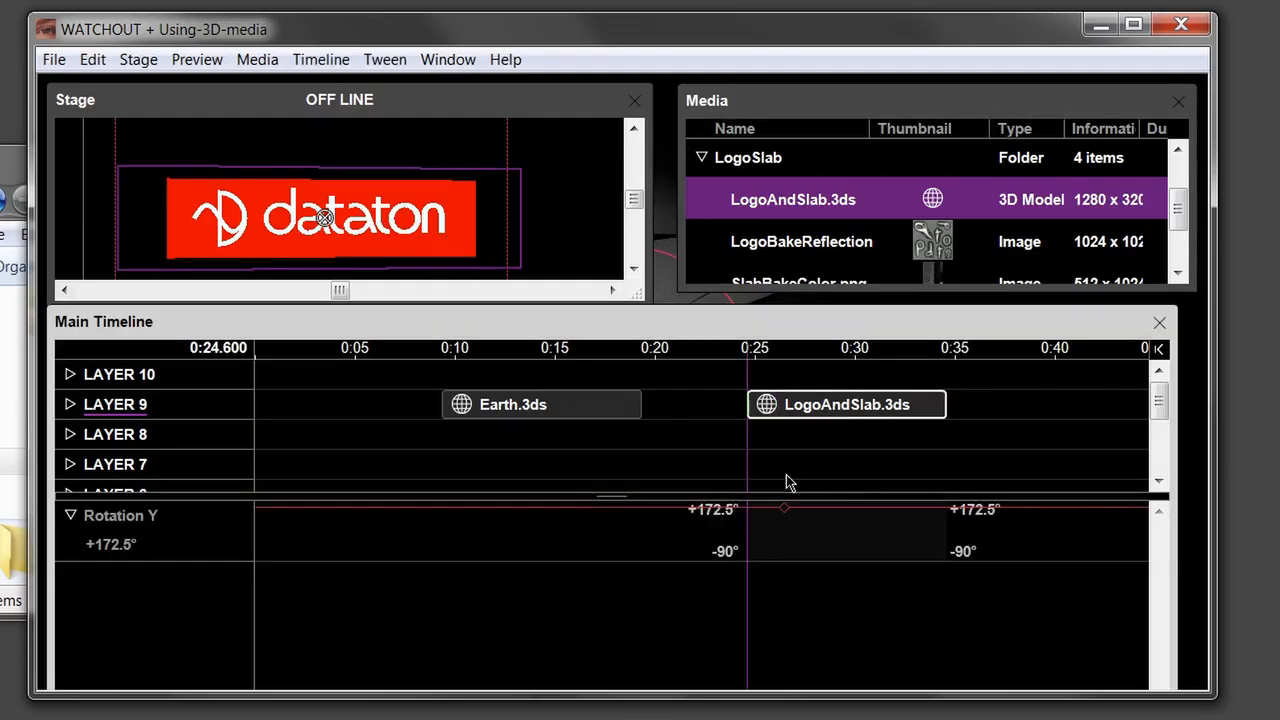
pyautogui.click(786, 520)
pyautogui.moveTo(786, 522)
pyautogui.mouseDown()
pyautogui.moveTo(787, 533)
pyautogui.moveTo(785, 508)
pyautogui.mouseUp()
pyautogui.moveTo(785, 512); pyautogui.dragTo(787, 517)
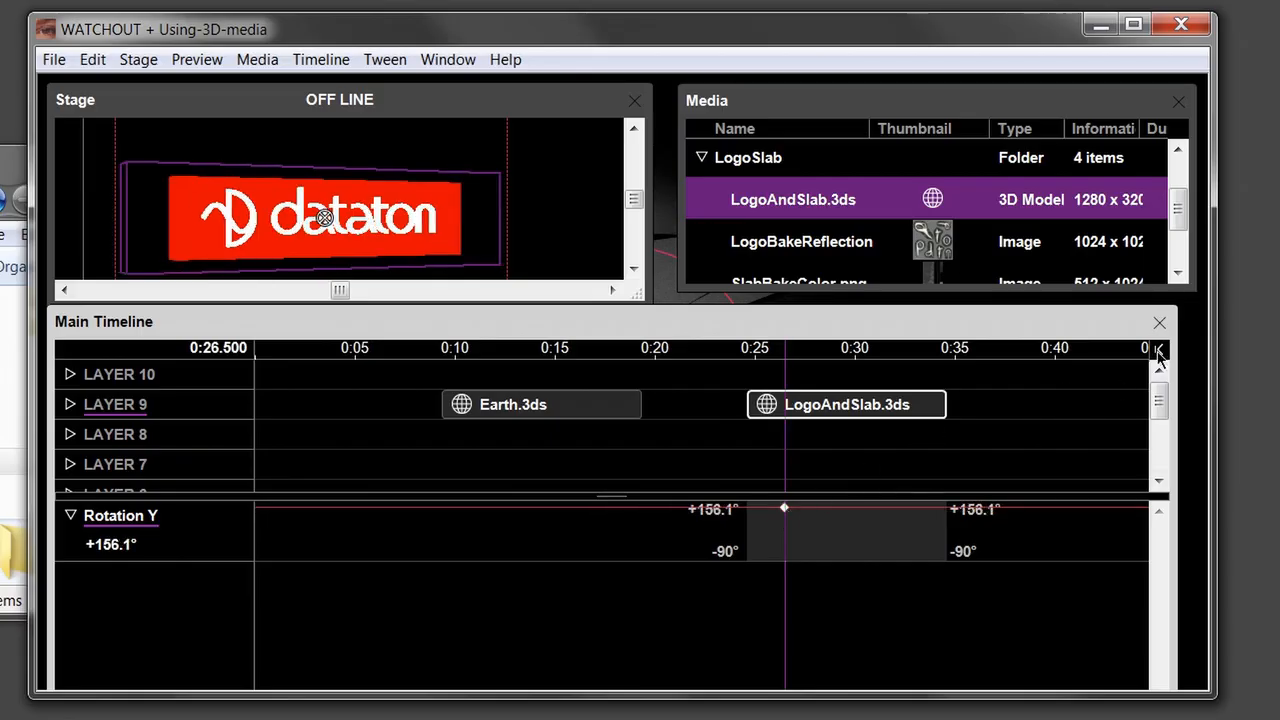
# Apply SlabBakeColor.png as the texture of the red slab behind the logo on the stage
pyautogui.click(1177, 281)
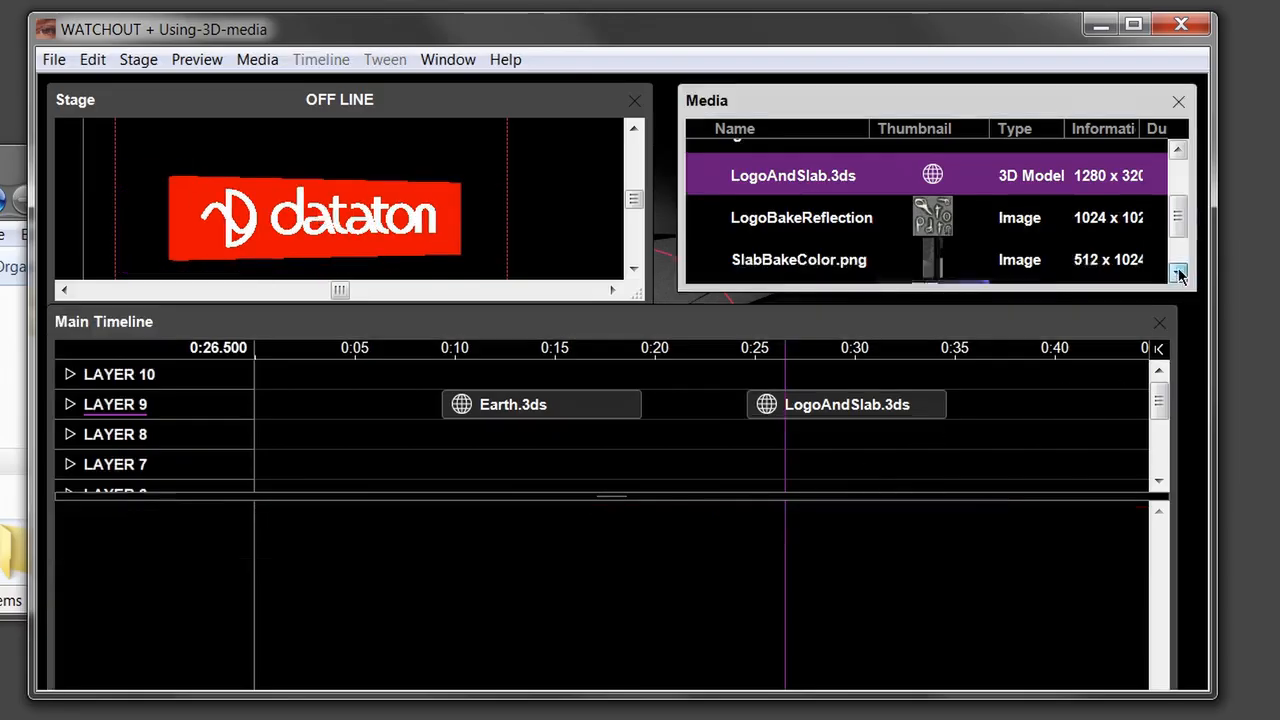
pyautogui.click(1177, 281)
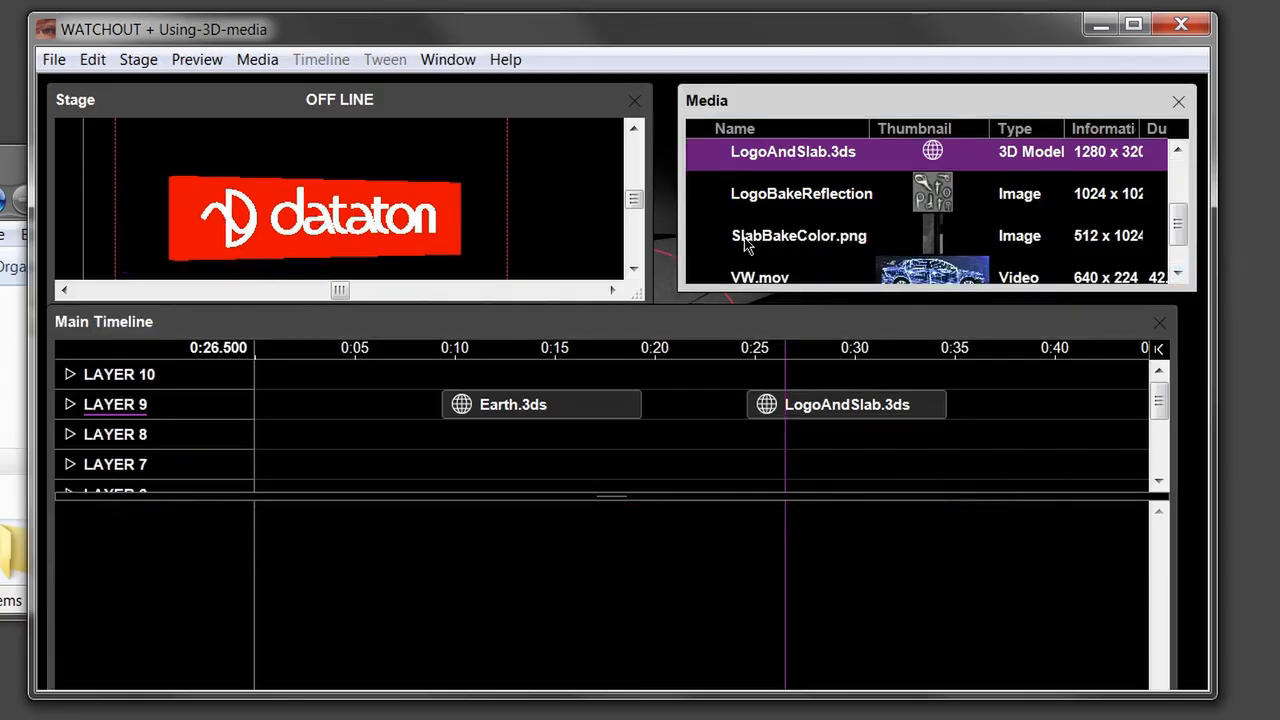
pyautogui.click(797, 405)
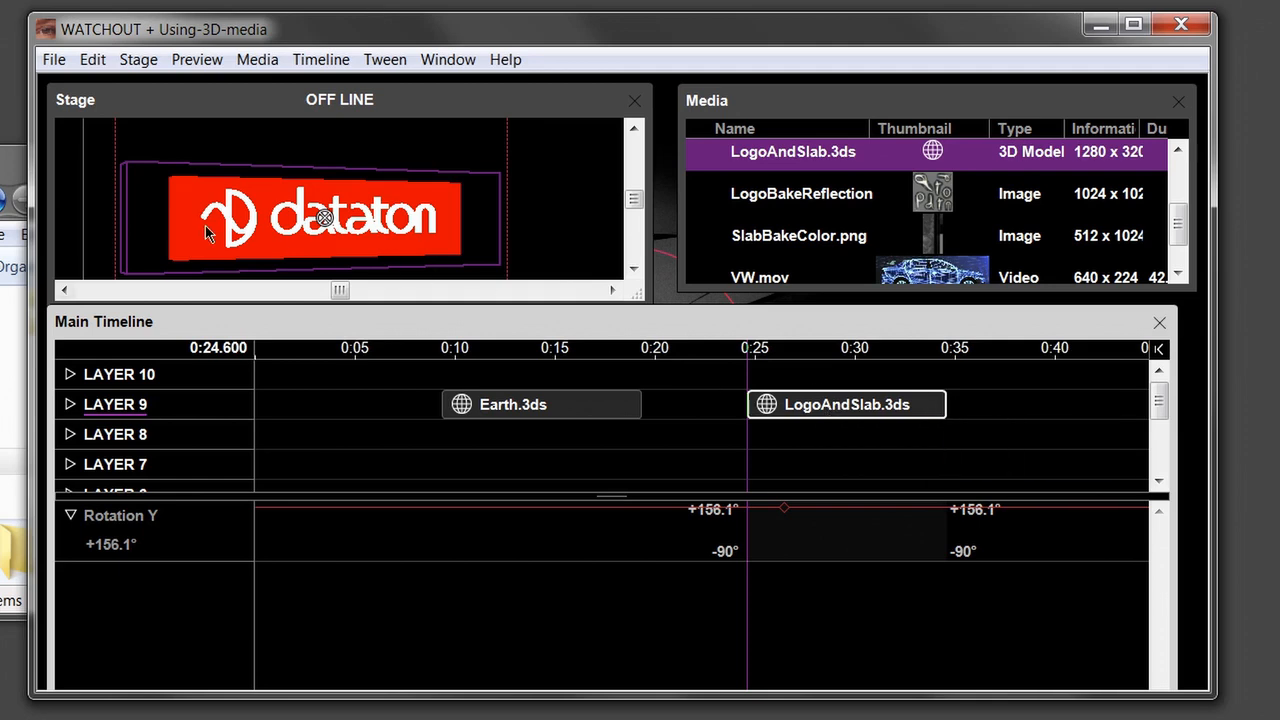
pyautogui.click(777, 240)
pyautogui.moveTo(777, 240); pyautogui.dragTo(197, 247)
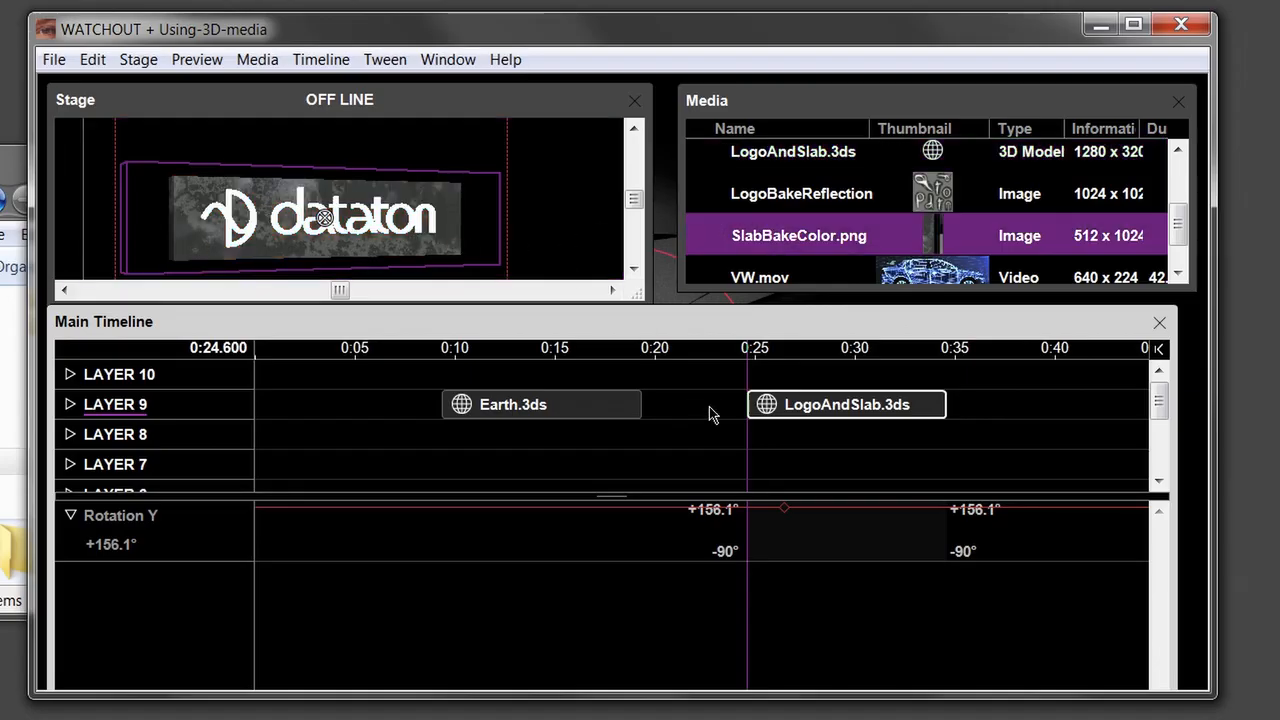
# Set the cue's Rotation Y to about 161° and add a Rotation X tween tilting the model to about -15°
pyautogui.click(784, 509)
pyautogui.moveTo(783, 512); pyautogui.dragTo(794, 511)
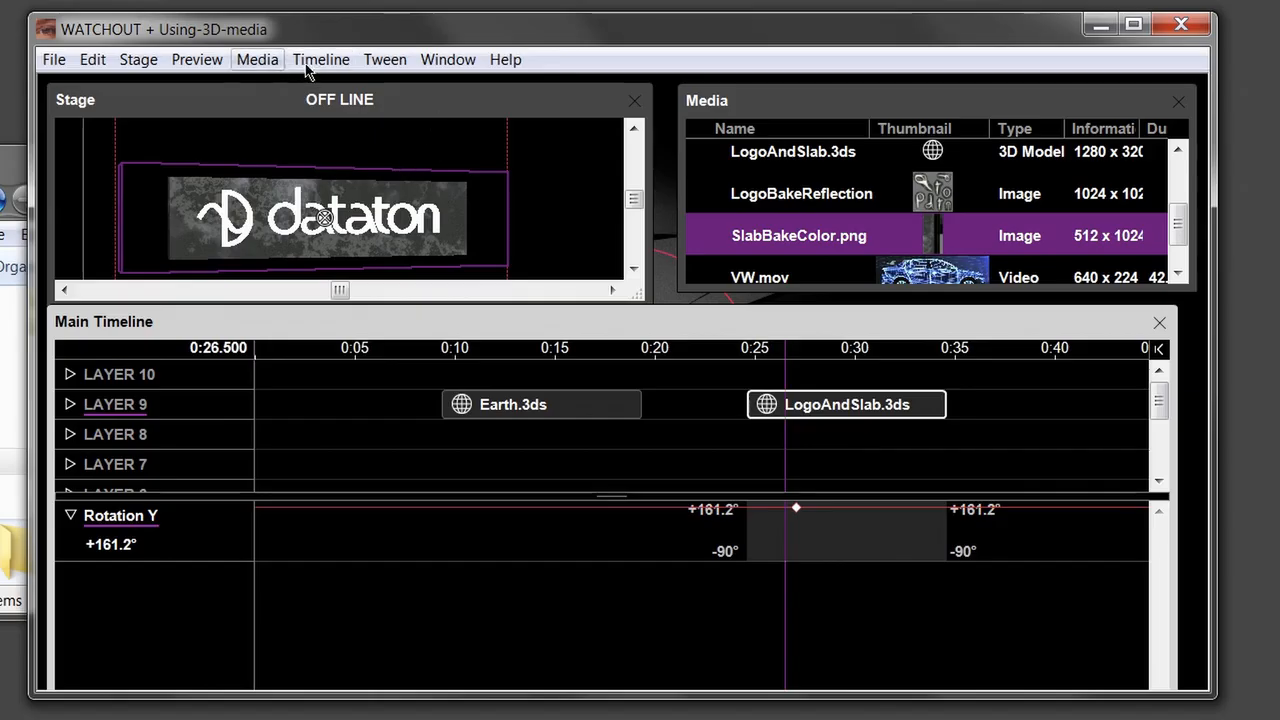
pyautogui.click(379, 61)
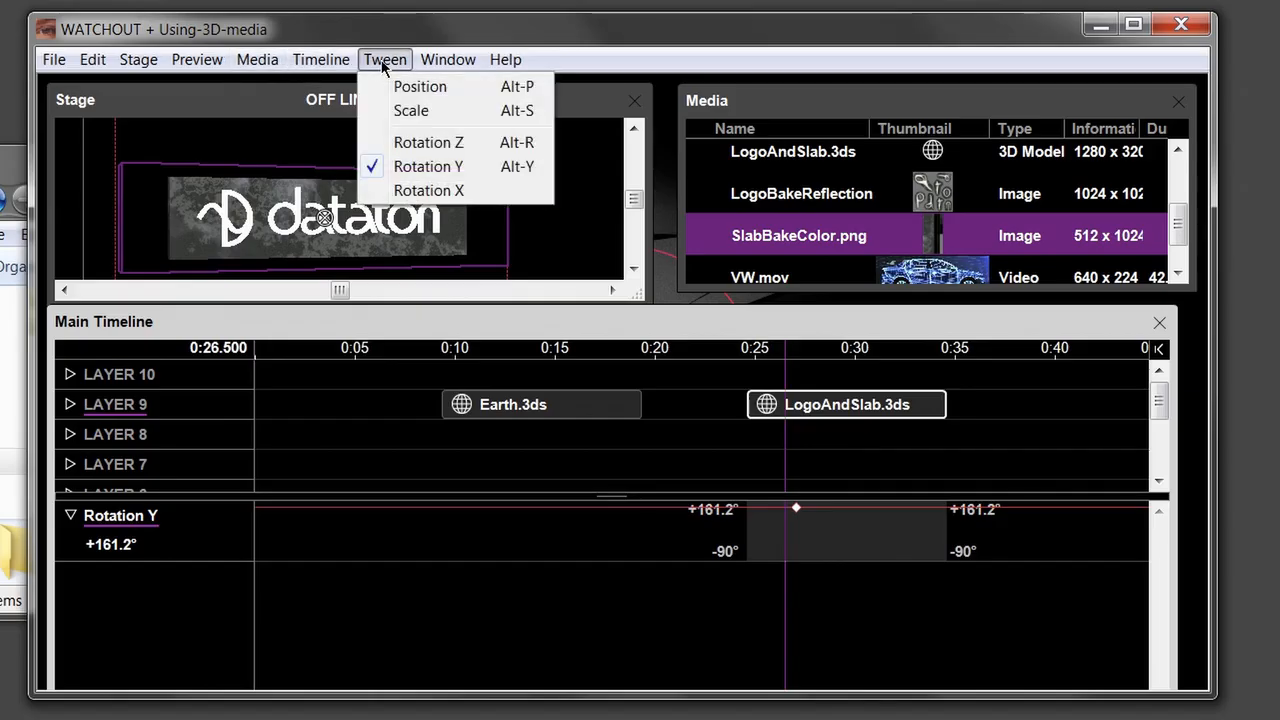
pyautogui.click(415, 190)
pyautogui.moveTo(791, 592)
pyautogui.mouseDown()
pyautogui.moveTo(791, 574)
pyautogui.moveTo(790, 594)
pyautogui.mouseUp()
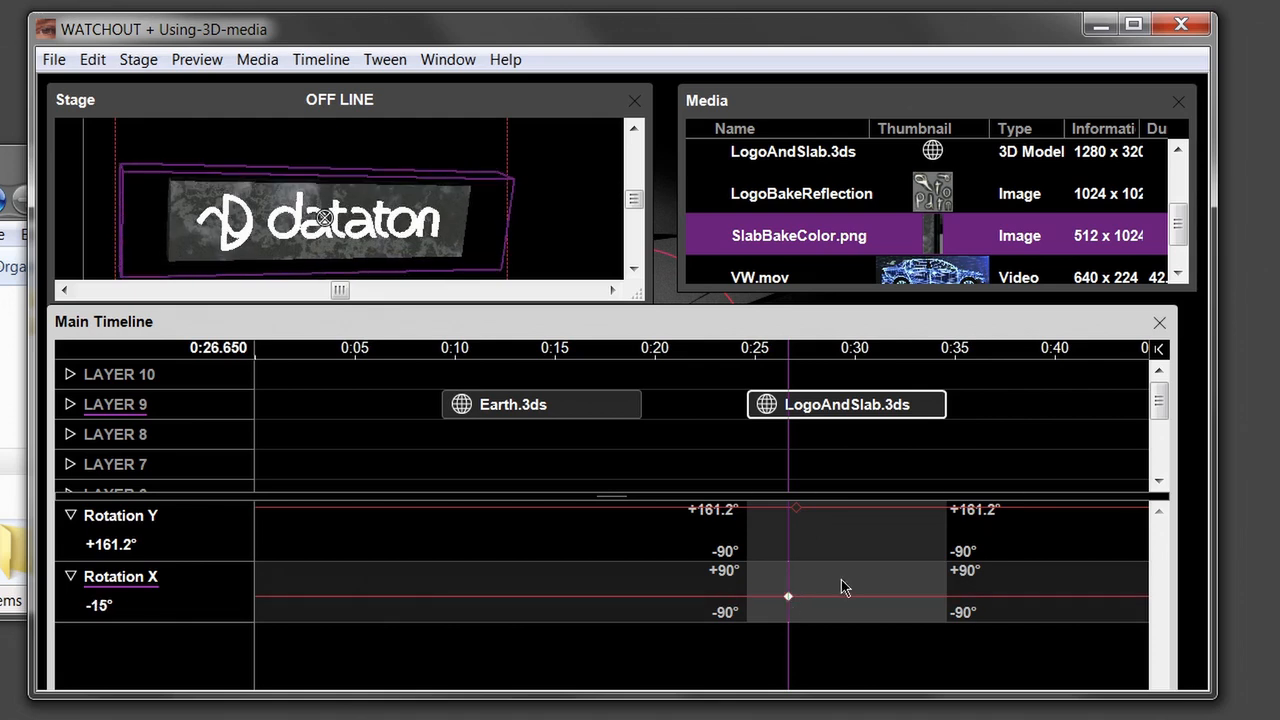
# Move the LogoAndSlab.3ds model slightly up on the stage and set its Rotation Y to about 150.8°
pyautogui.moveTo(438, 243); pyautogui.dragTo(432, 213)
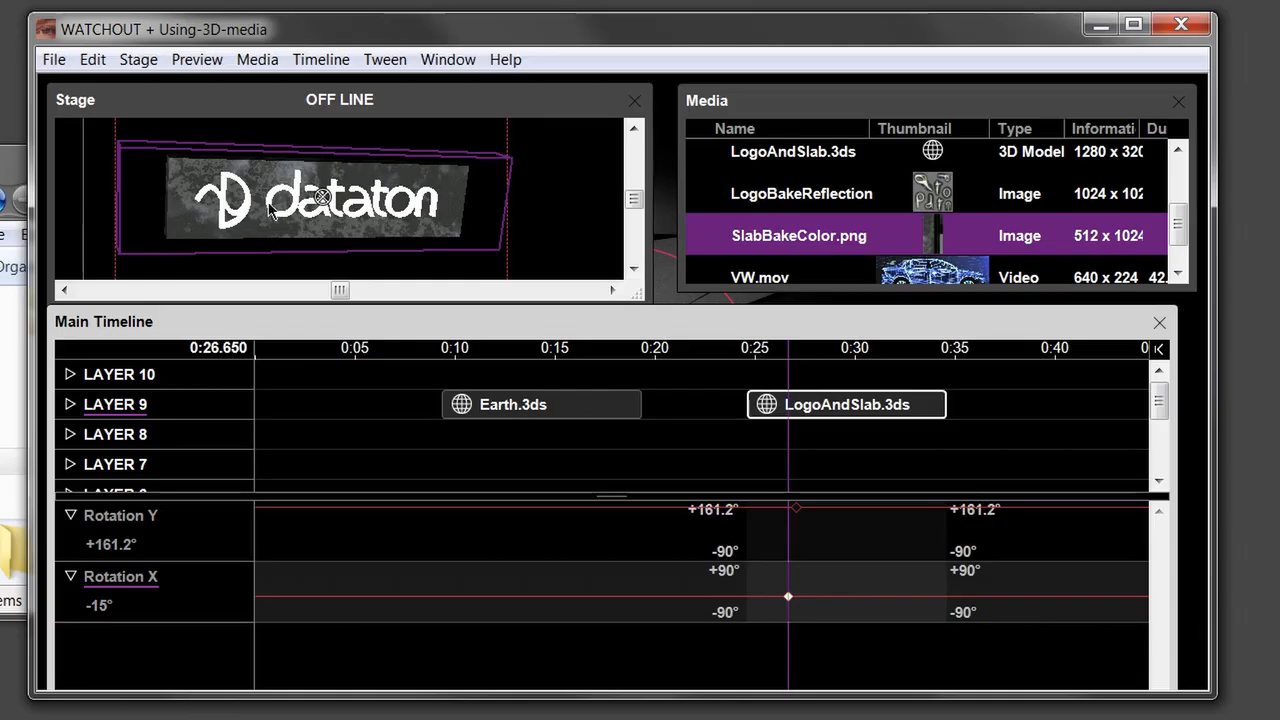
pyautogui.moveTo(796, 510)
pyautogui.mouseDown()
pyautogui.moveTo(801, 533)
pyautogui.moveTo(791, 516)
pyautogui.mouseUp()
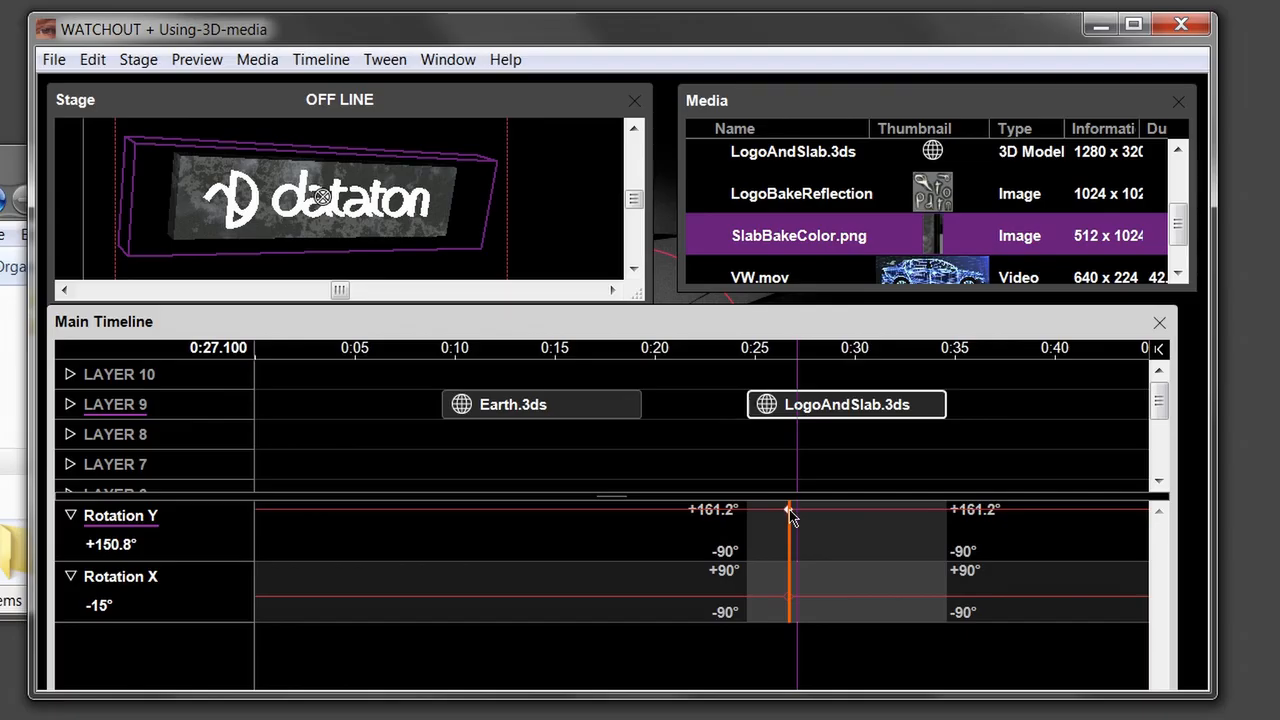
pyautogui.moveTo(790, 510); pyautogui.dragTo(790, 510)
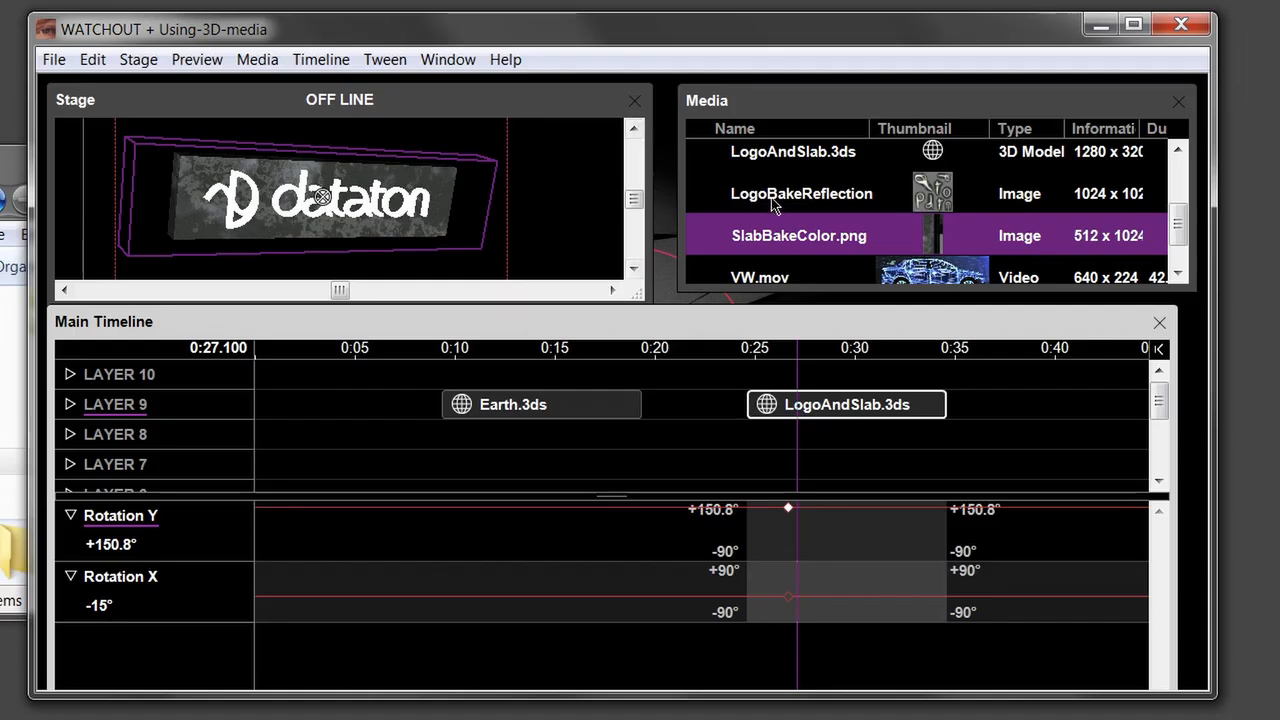
# Apply LogoBakeReflection as the texture of the logo lettering, with SlabBakeColor.png on the slab behind it
pyautogui.moveTo(772, 200); pyautogui.dragTo(549, 205)
pyautogui.moveTo(263, 225); pyautogui.dragTo(205, 227)
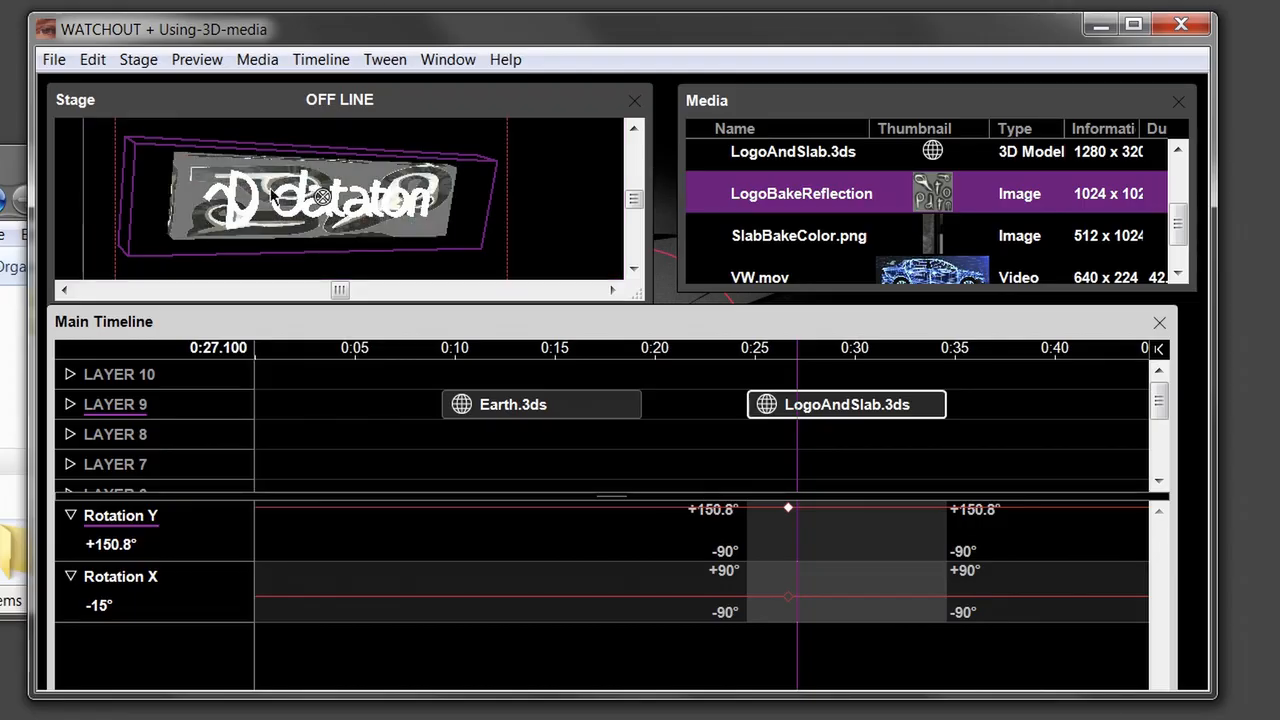
pyautogui.moveTo(782, 238); pyautogui.dragTo(195, 232)
pyautogui.moveTo(778, 198); pyautogui.dragTo(248, 210)
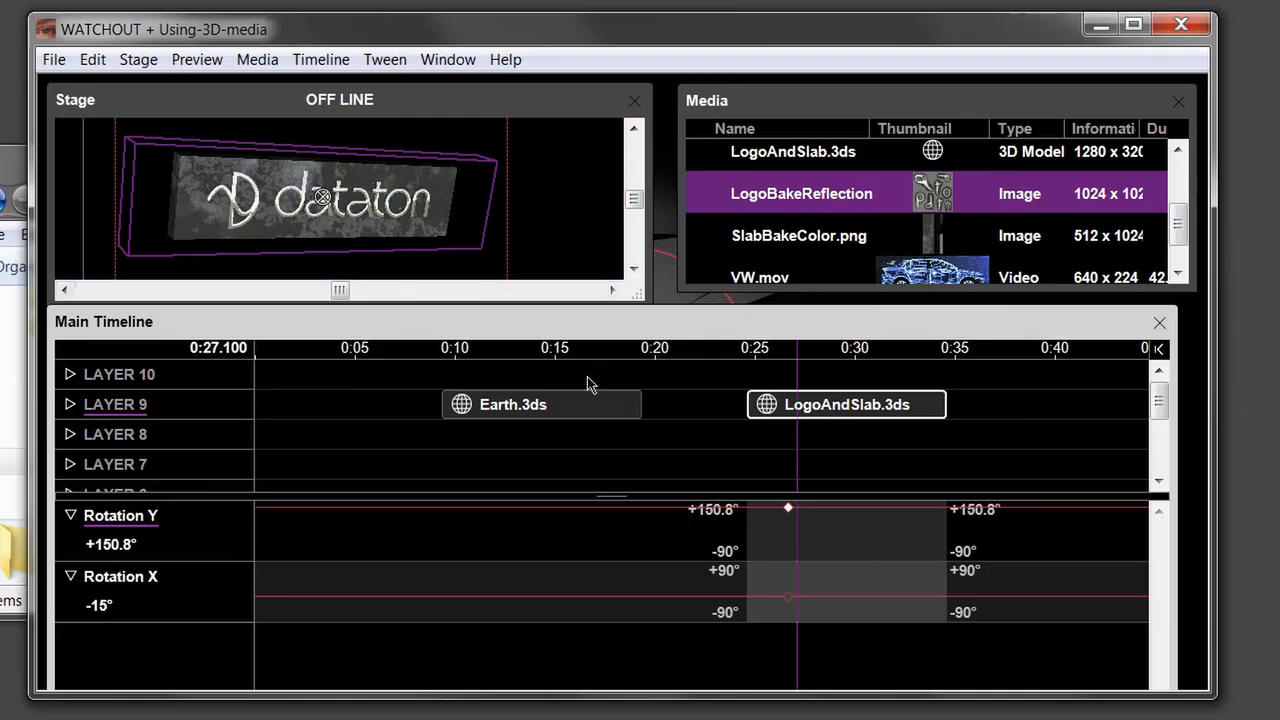
# Set the LogoAndSlab.3ds cue's Rotation X to about -26.2° and its Rotation Y to about 165.8°
pyautogui.scroll(2, 189, 156)
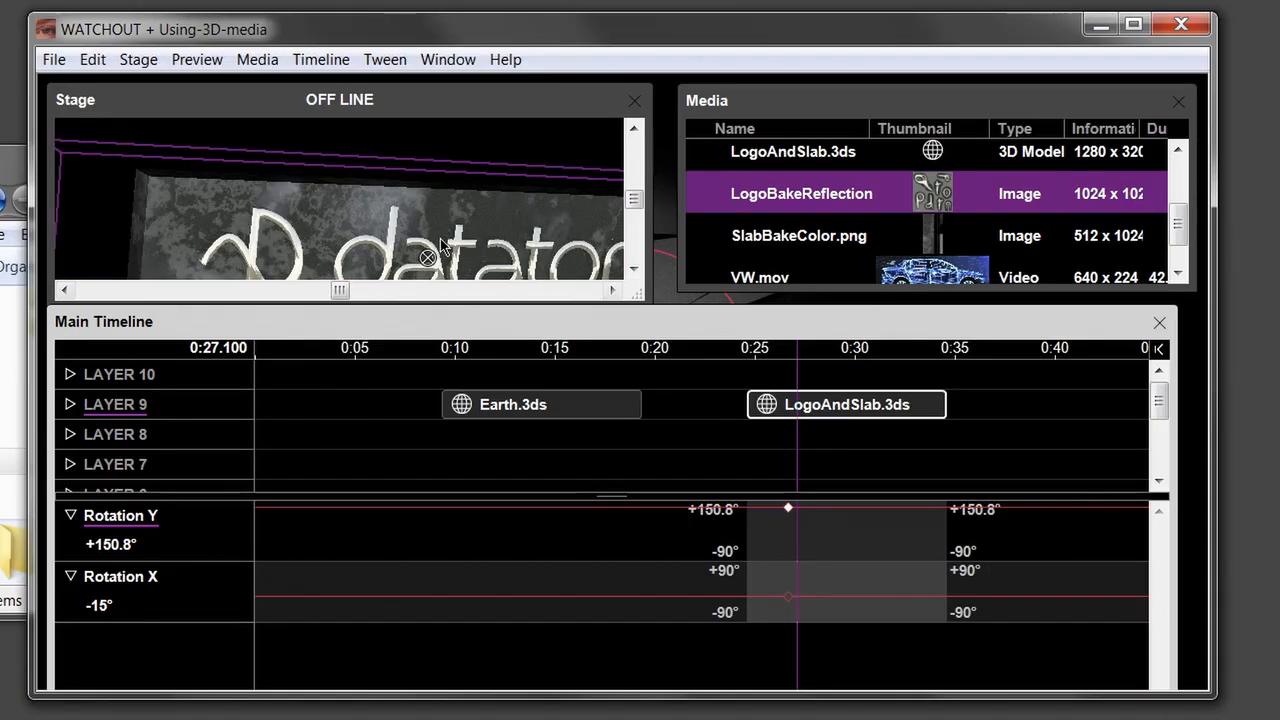
pyautogui.moveTo(474, 245); pyautogui.dragTo(483, 180)
pyautogui.moveTo(790, 605)
pyautogui.mouseDown()
pyautogui.moveTo(835, 602)
pyautogui.moveTo(803, 599)
pyautogui.mouseUp()
pyautogui.moveTo(801, 507)
pyautogui.mouseDown()
pyautogui.moveTo(818, 519)
pyautogui.moveTo(777, 523)
pyautogui.moveTo(781, 479)
pyautogui.moveTo(789, 511)
pyautogui.mouseUp()
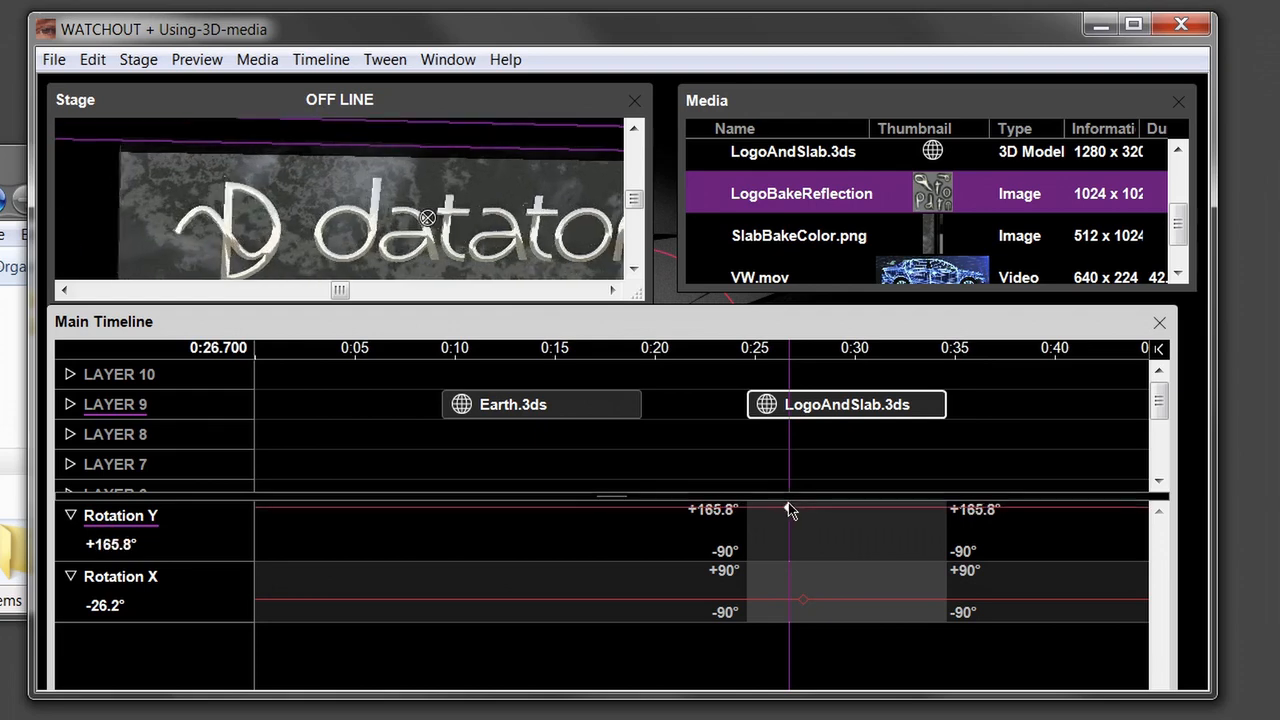
pyautogui.moveTo(806, 610)
pyautogui.mouseDown()
pyautogui.moveTo(803, 590)
pyautogui.moveTo(804, 602)
pyautogui.mouseUp()
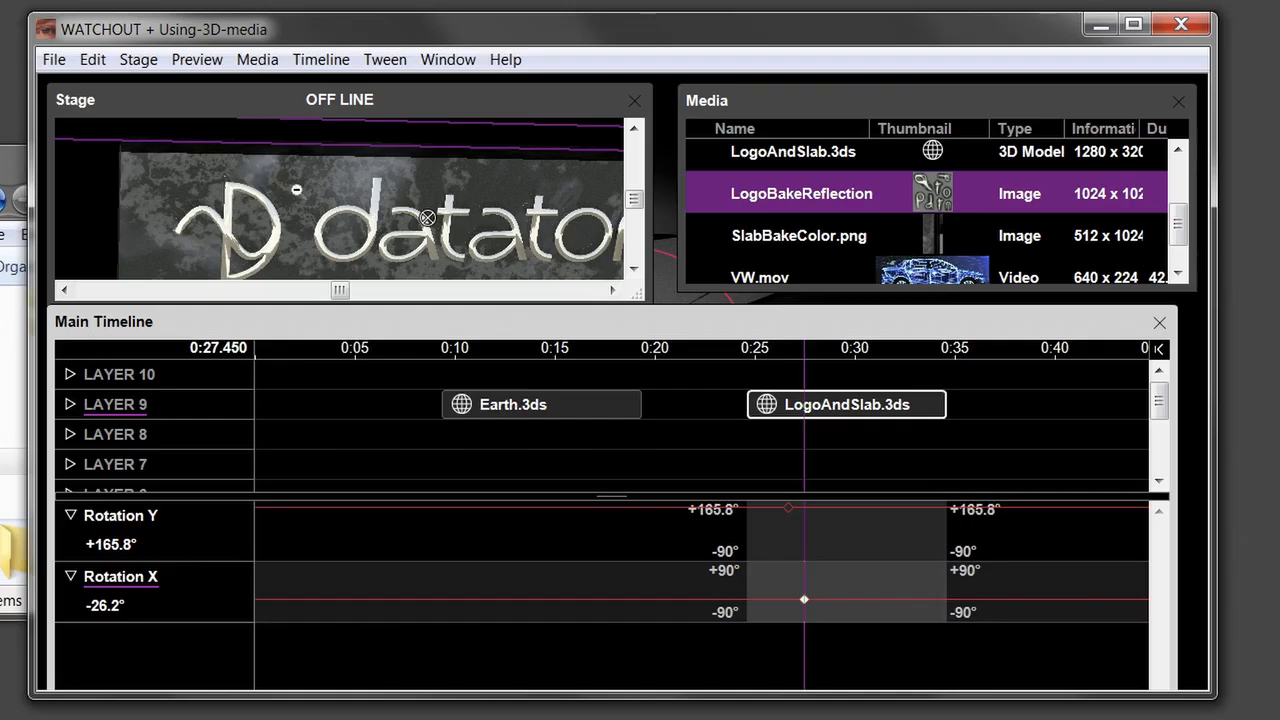
# Turn the model to Rotation Y of about 37.9° so the slab's green back face points forward
pyautogui.scroll(-2, 298, 190)
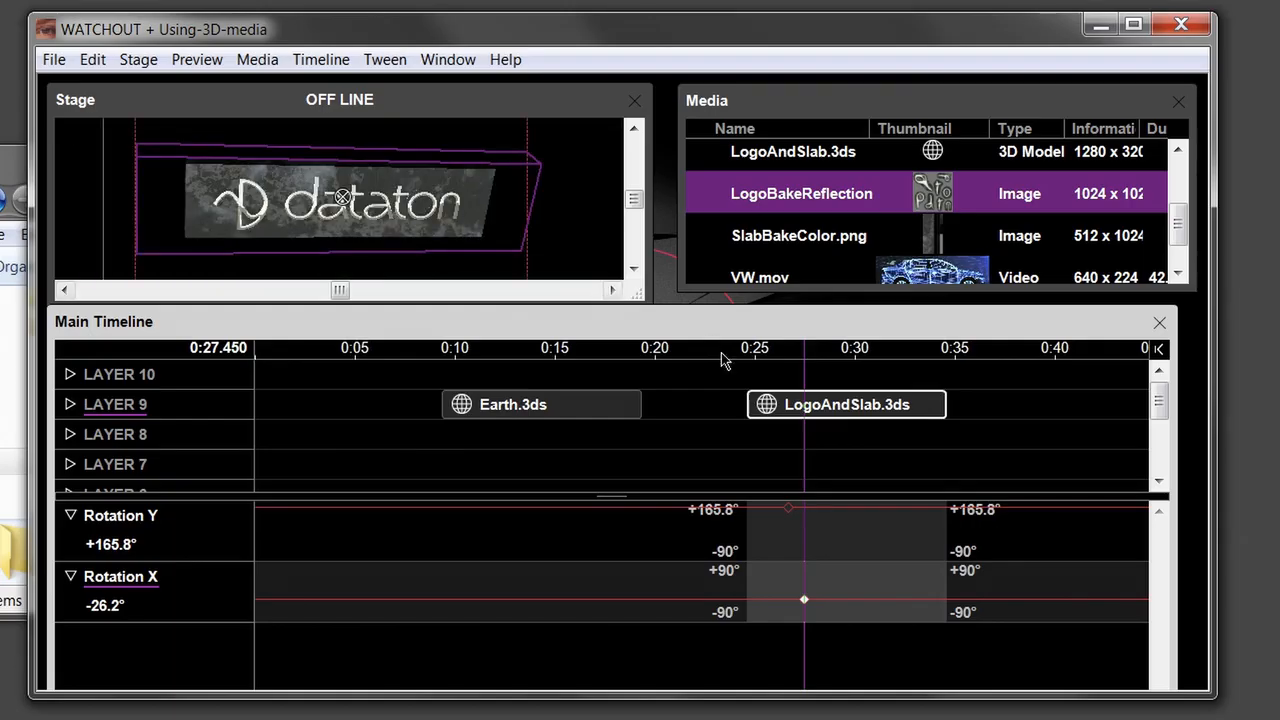
pyautogui.moveTo(790, 517); pyautogui.dragTo(786, 538)
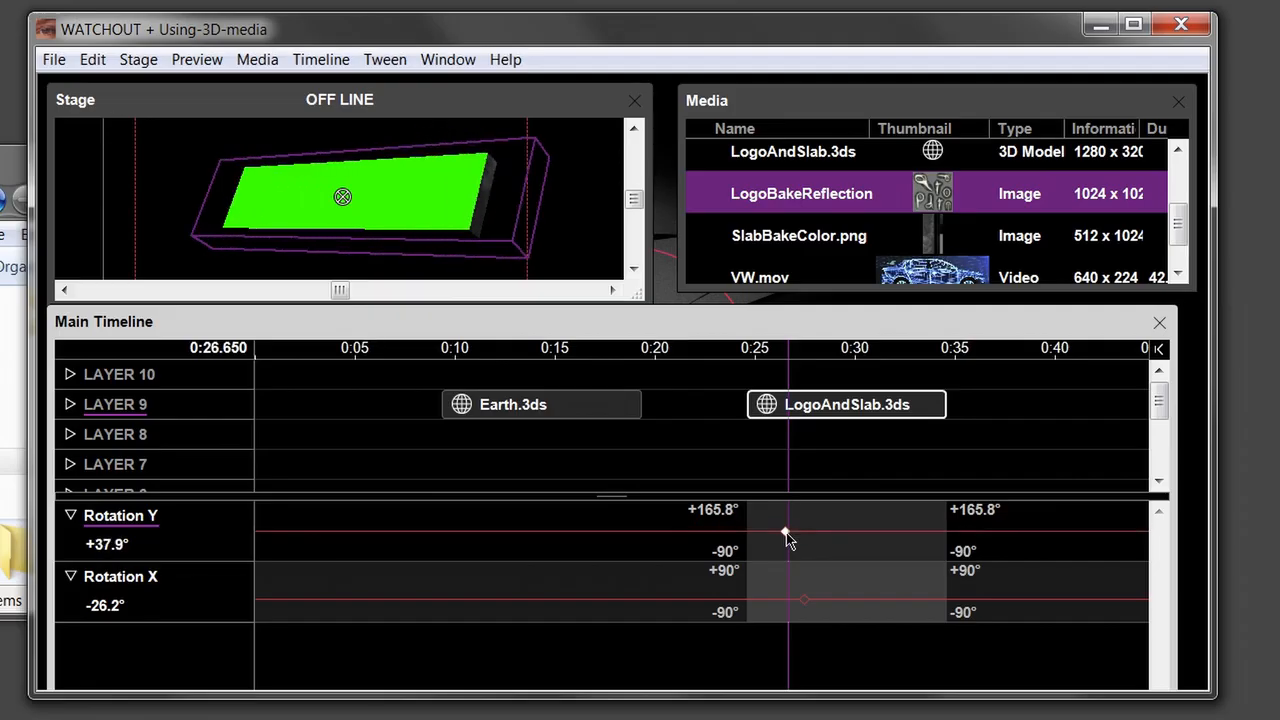
pyautogui.moveTo(786, 532); pyautogui.dragTo(786, 532)
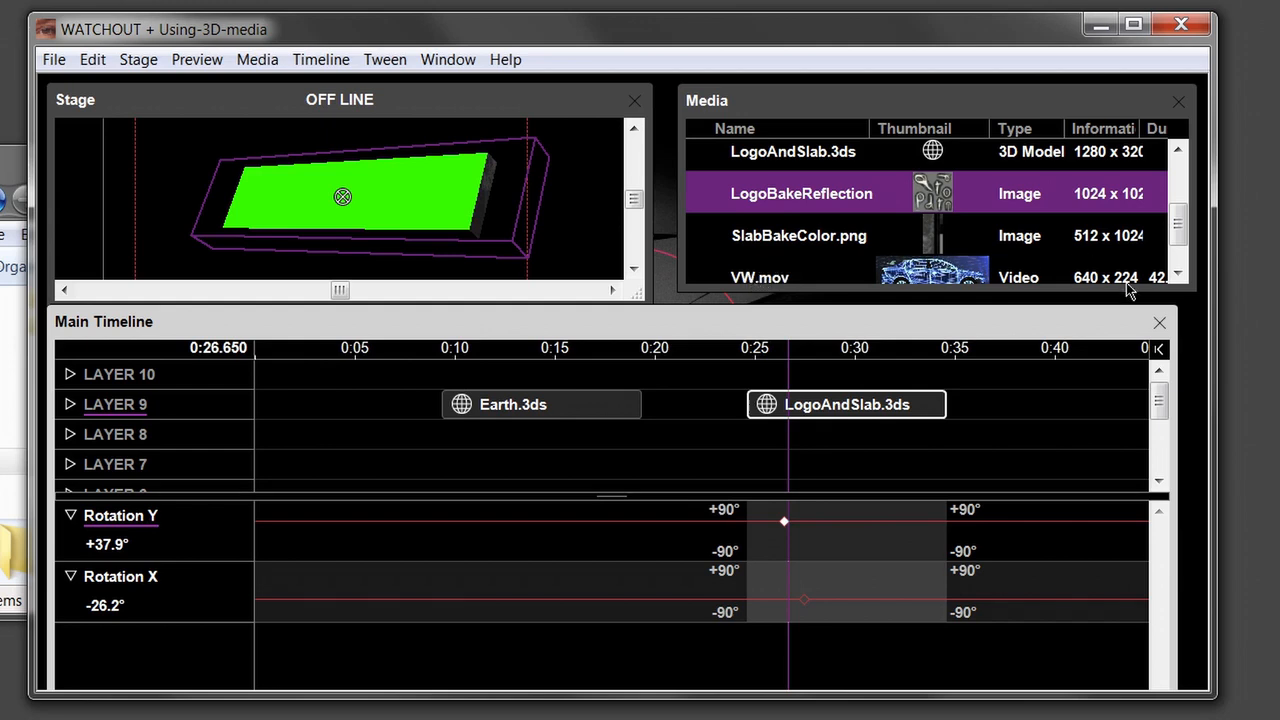
# Apply the VW.mov video as the texture of the slab's green back face
pyautogui.click(1176, 273)
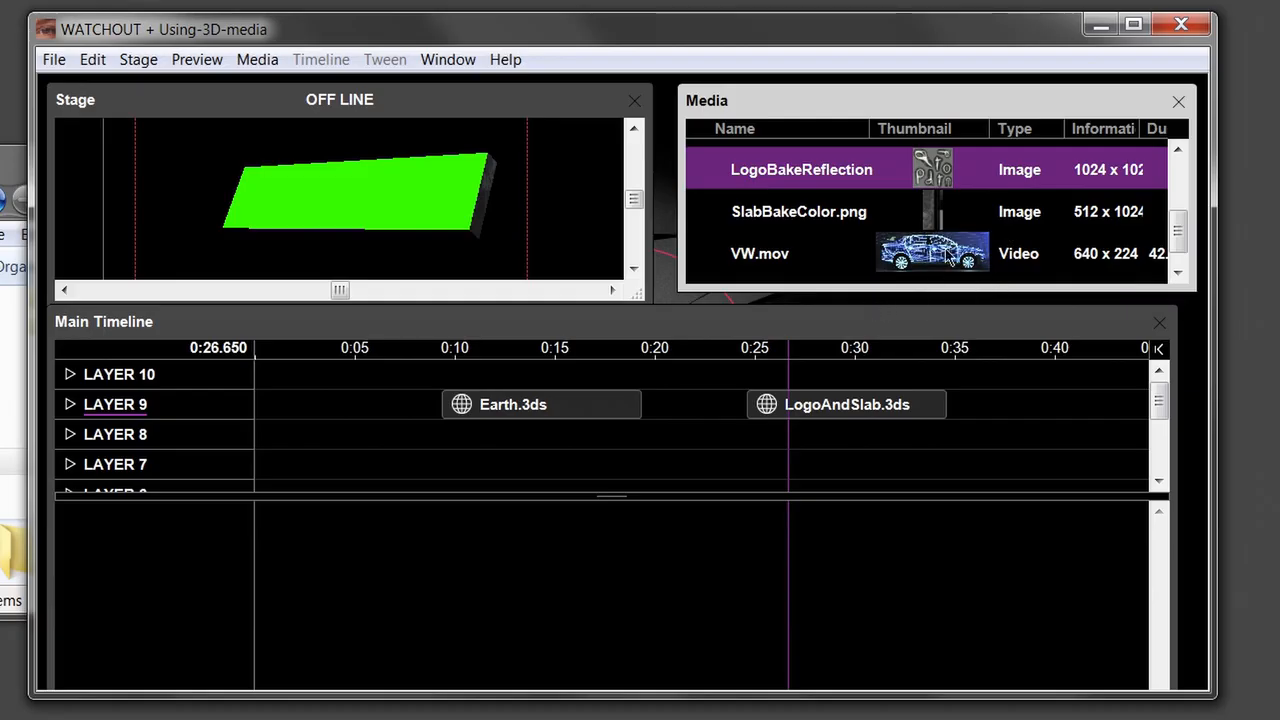
pyautogui.click(890, 404)
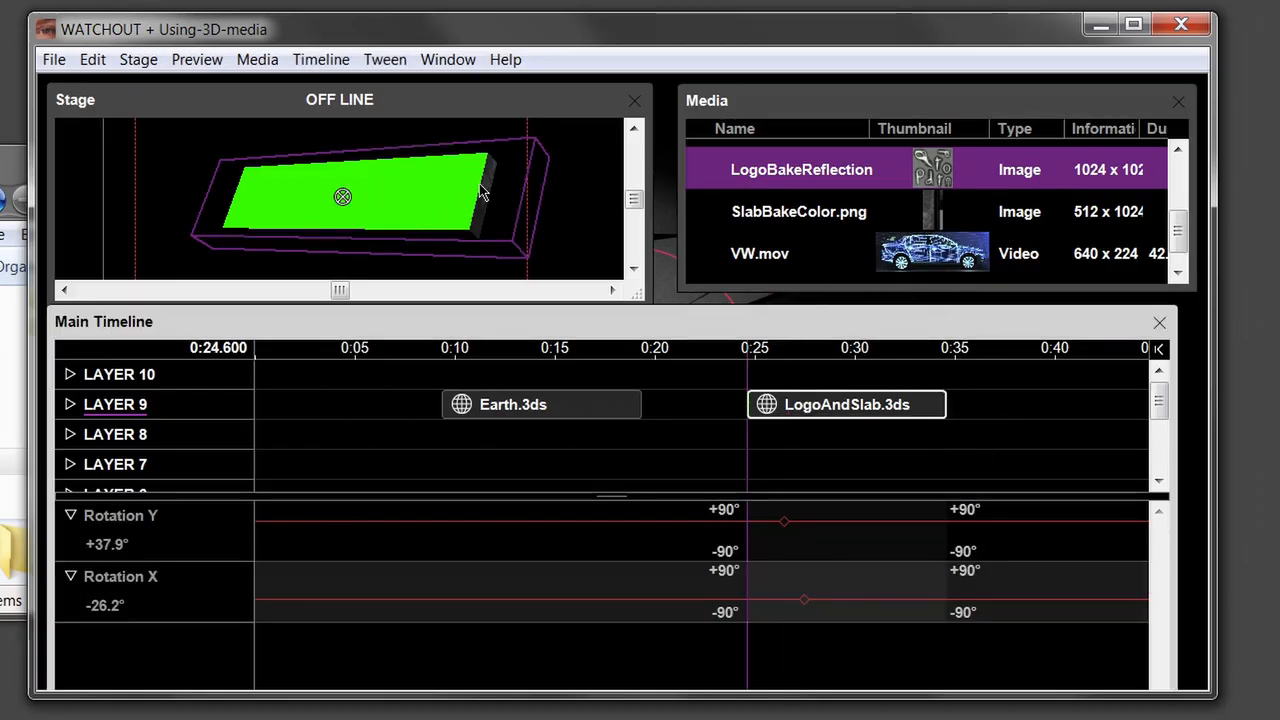
pyautogui.moveTo(750, 254); pyautogui.dragTo(431, 184)
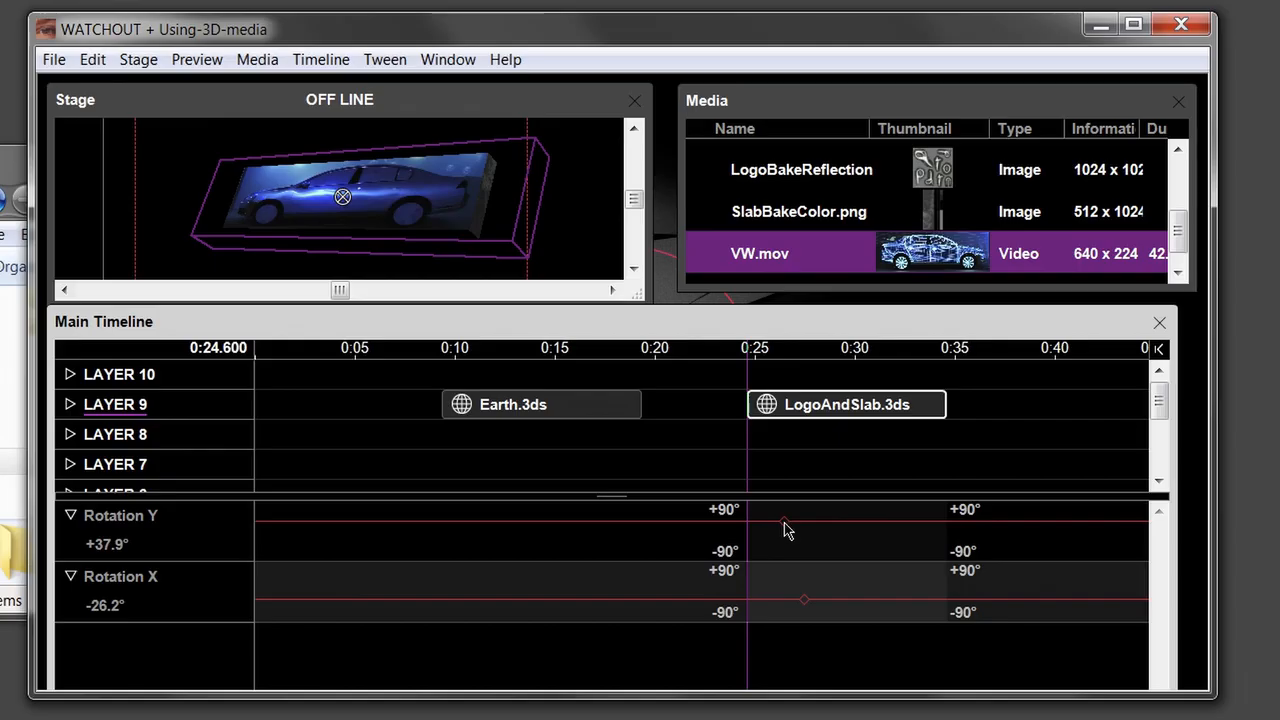
# Animate the cue's Rotation Y from about 161.7° just after 0:25 to a negative angle near 0:29
pyautogui.moveTo(785, 526); pyautogui.dragTo(763, 500)
pyautogui.moveTo(946, 504); pyautogui.dragTo(845, 543)
# Play the timeline from about 0:24.750 to preview the rotating textured model, and return the time position to about 0:26
pyautogui.click(750, 352)
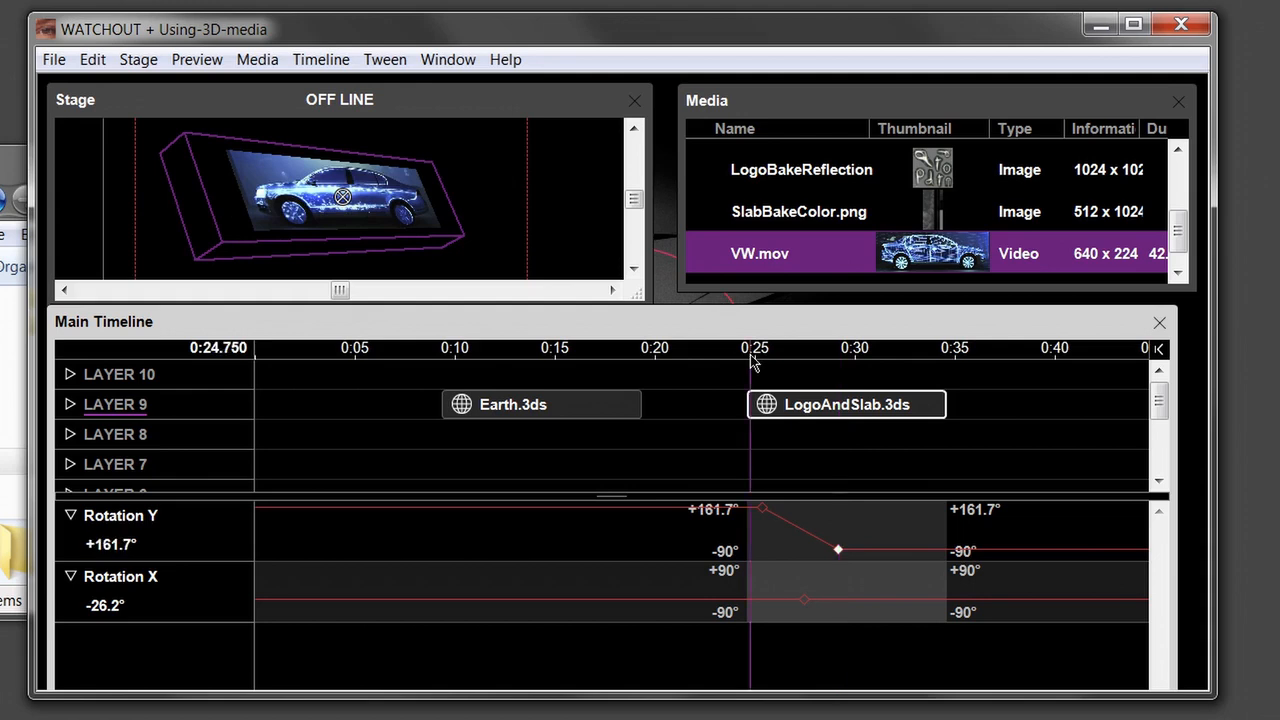
pyautogui.press('space')
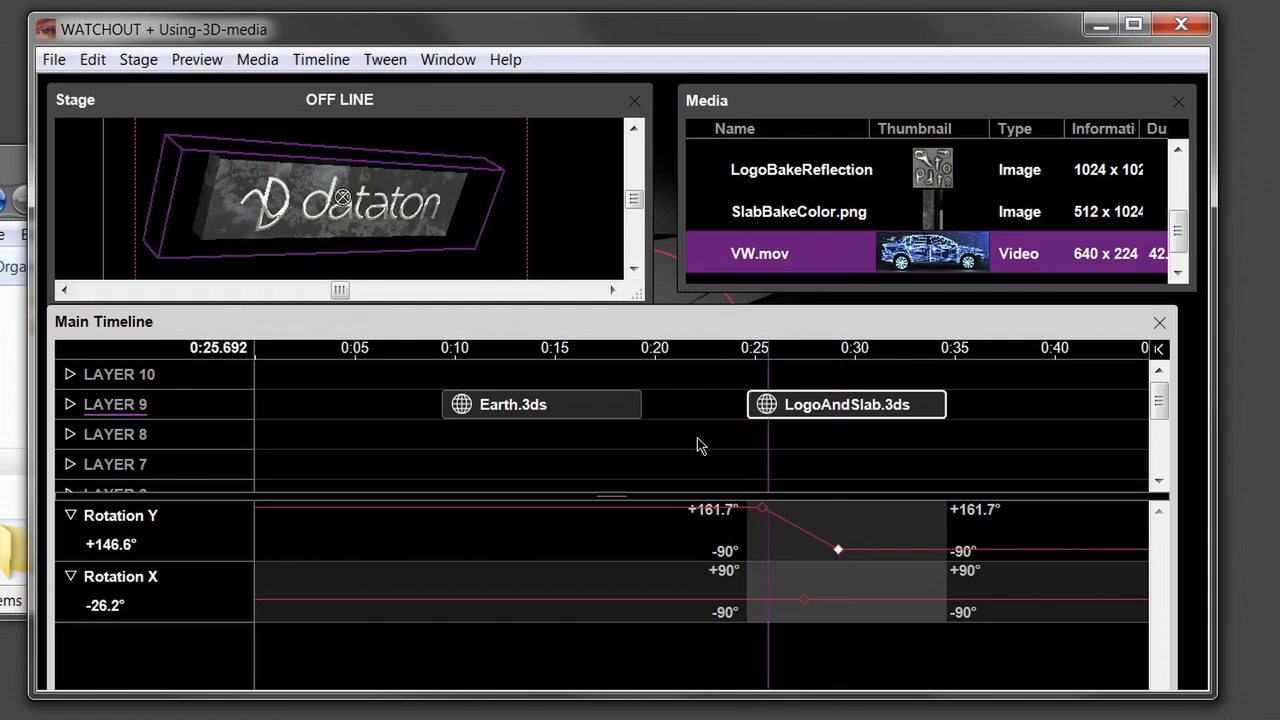
pyautogui.click(697, 440)
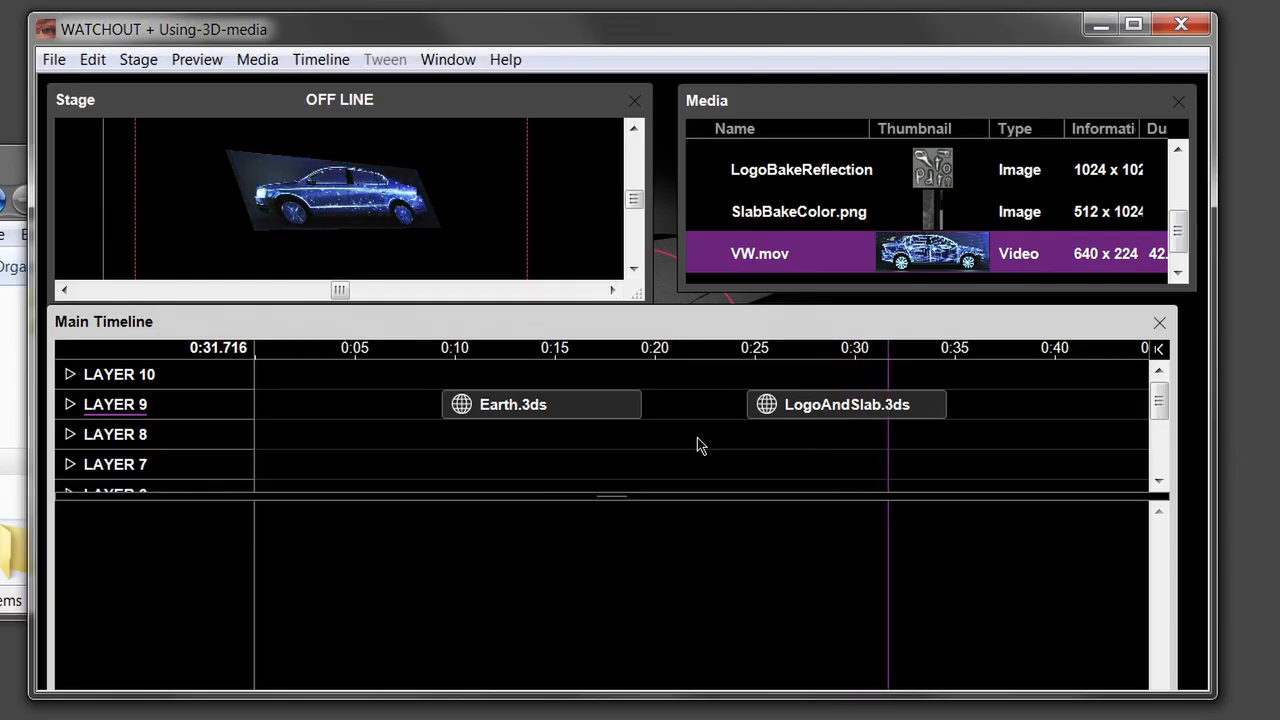
pyautogui.press('space')
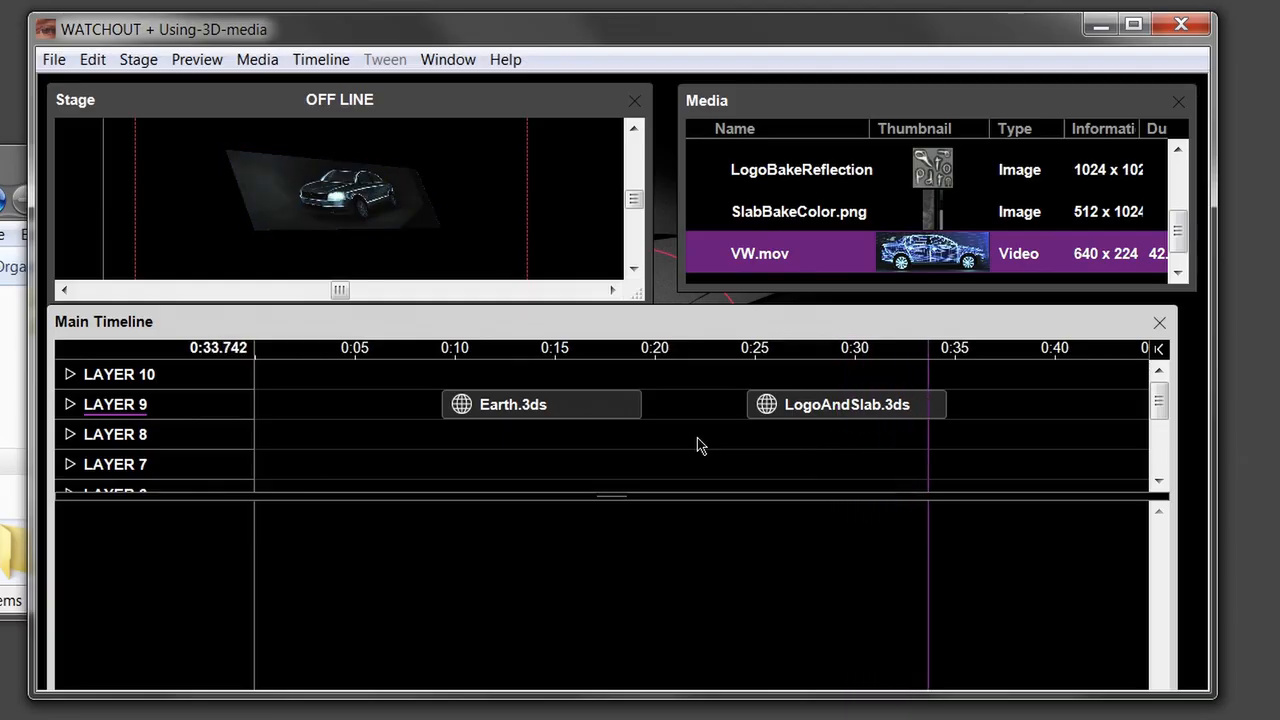
pyautogui.click(777, 350)
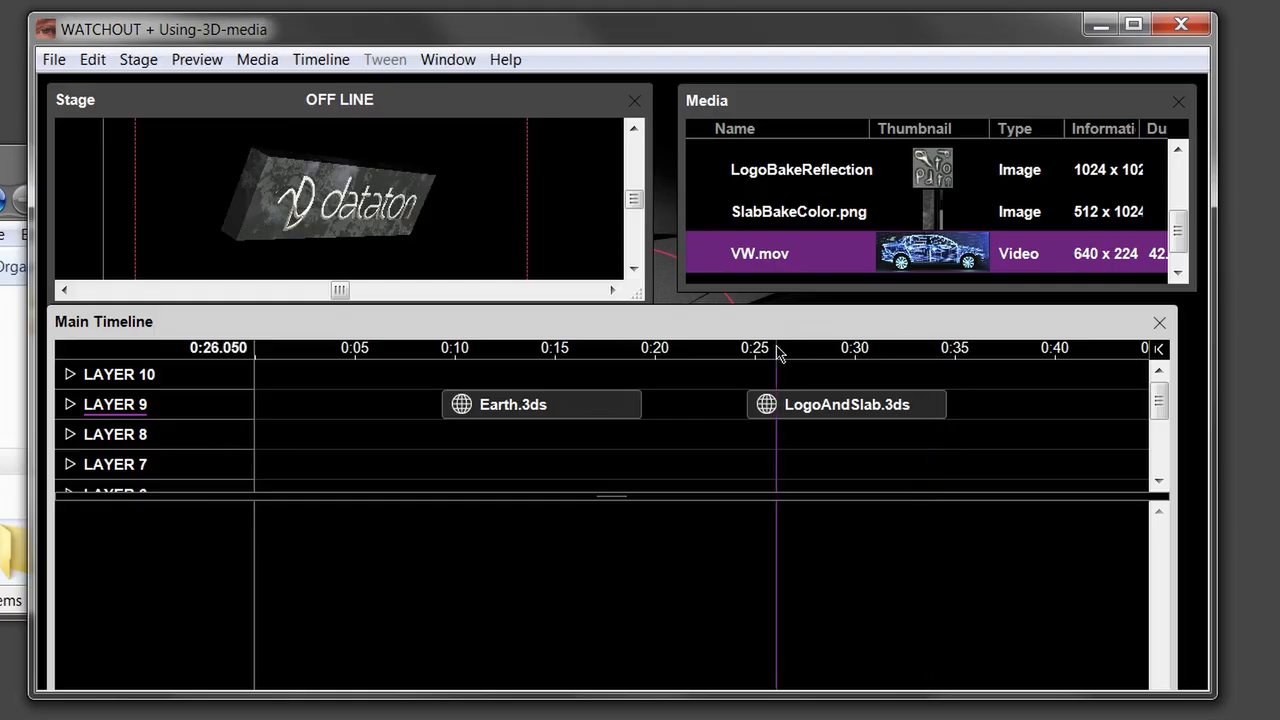